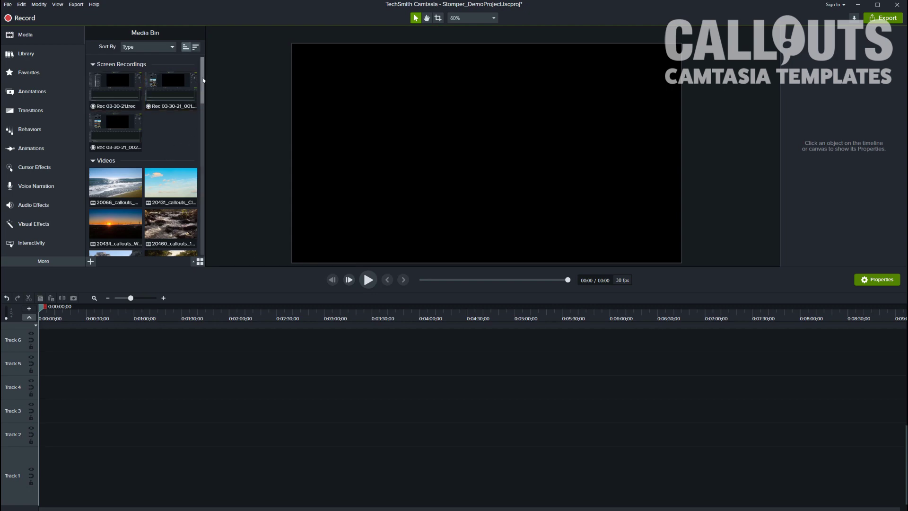
# Open the Library, expand the 062_Stomper folder and select the 00 Stomp Help template.
pyautogui.moveTo(203, 81)
pyautogui.mouseDown()
pyautogui.moveTo(219, 204)
pyautogui.moveTo(208, 71)
pyautogui.mouseUp()
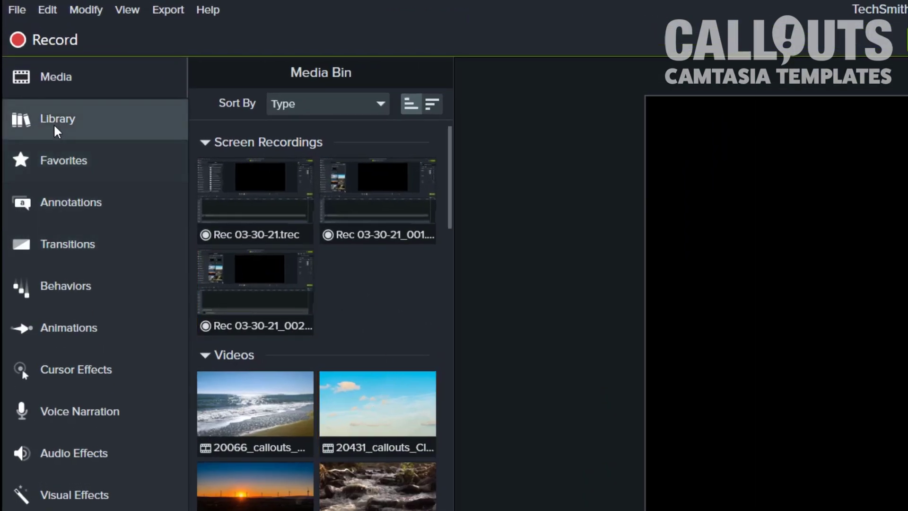
pyautogui.click(57, 128)
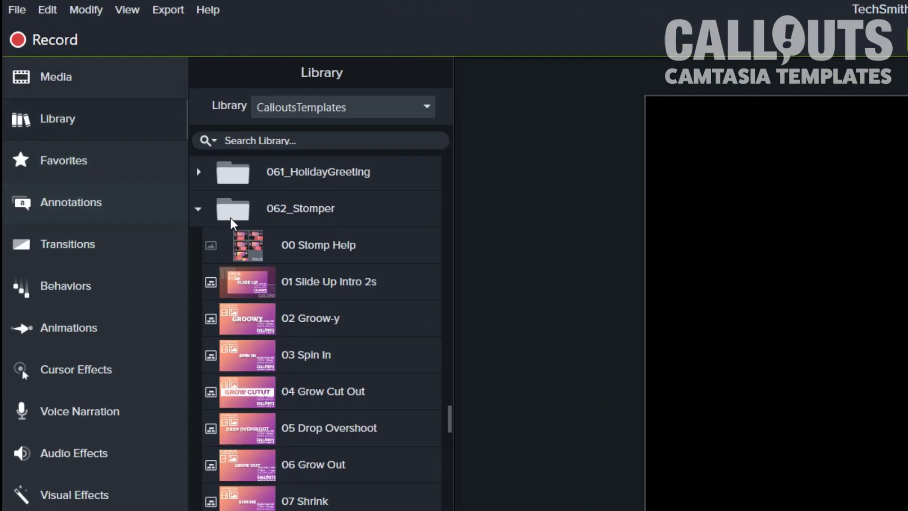
pyautogui.click(199, 210)
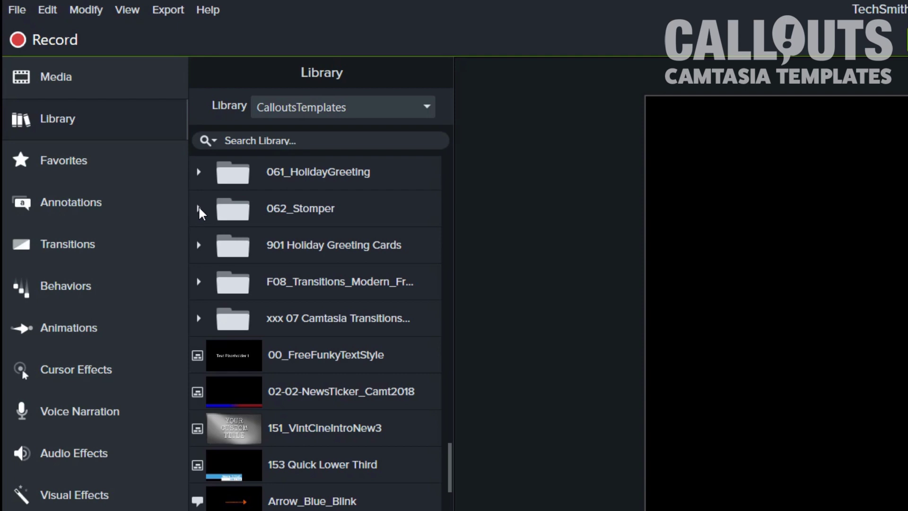
pyautogui.click(199, 209)
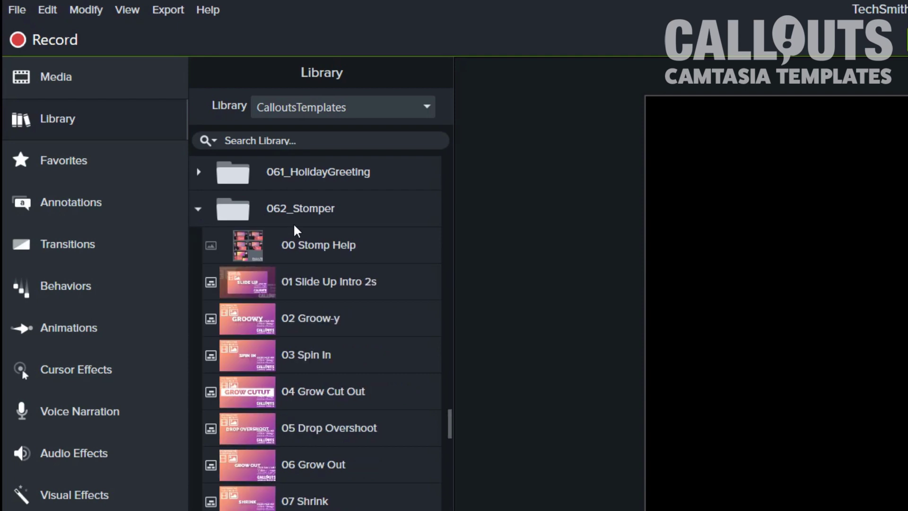
pyautogui.click(258, 248)
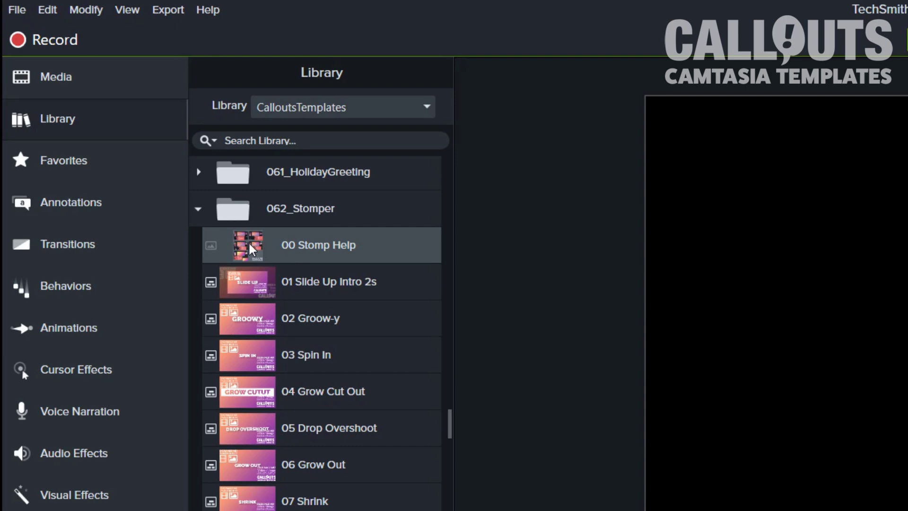
# Preview the 00 Stomp Help template, pause it and close the preview.
pyautogui.doubleClick(252, 249)
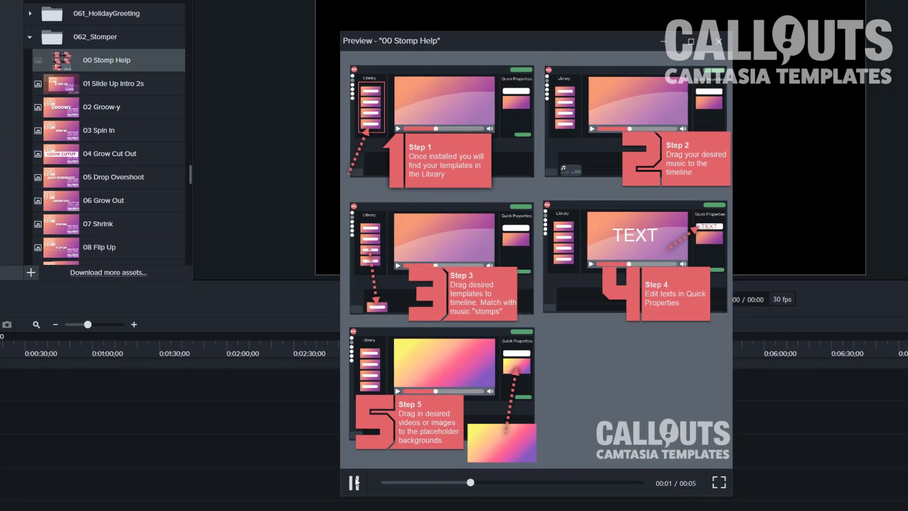
pyautogui.click(355, 482)
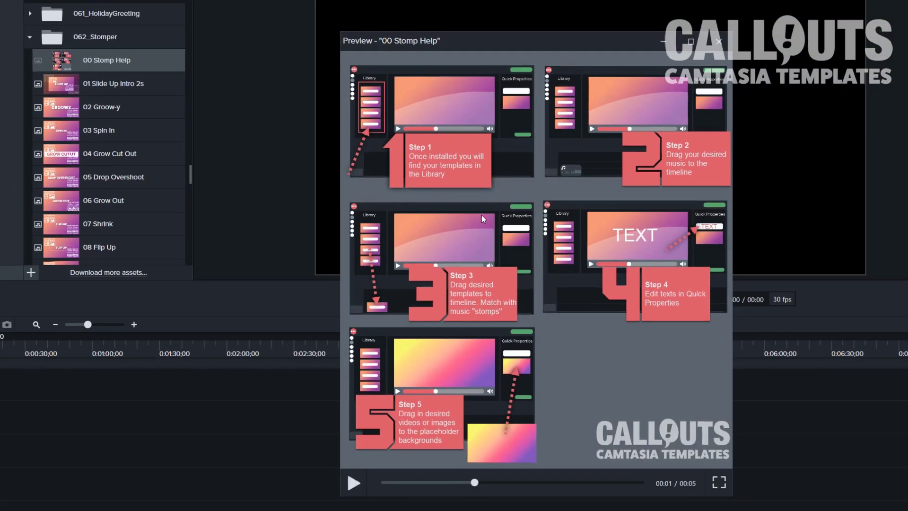
pyautogui.click(720, 42)
# Add 00 Stomp Help to Track 2 and pan the canvas to show Steps 1 and 2.
pyautogui.moveTo(52, 61); pyautogui.dragTo(96, 505)
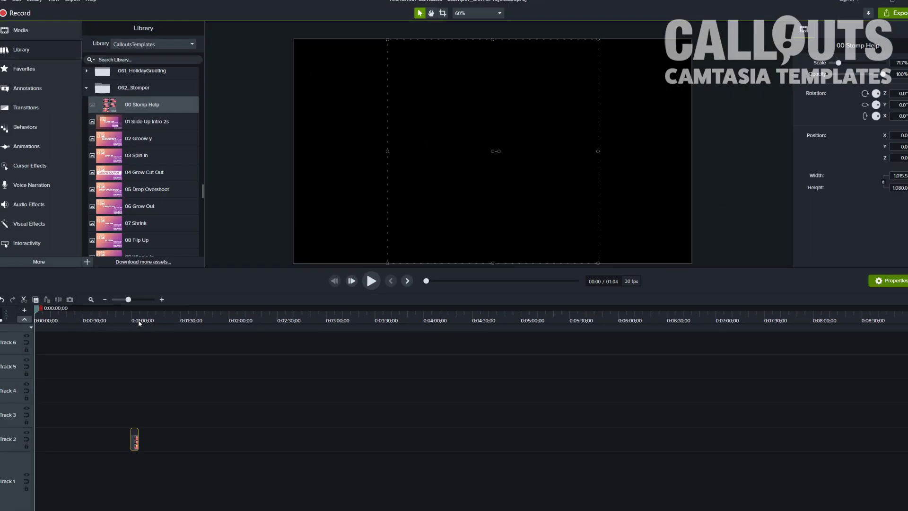
pyautogui.click(103, 358)
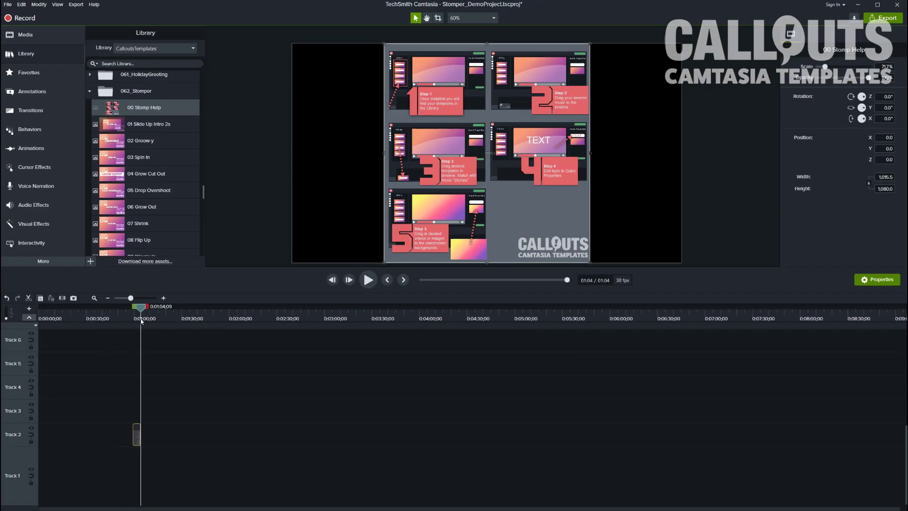
pyautogui.scroll(5, 577, 203)
pyautogui.scroll(-2, 577, 204)
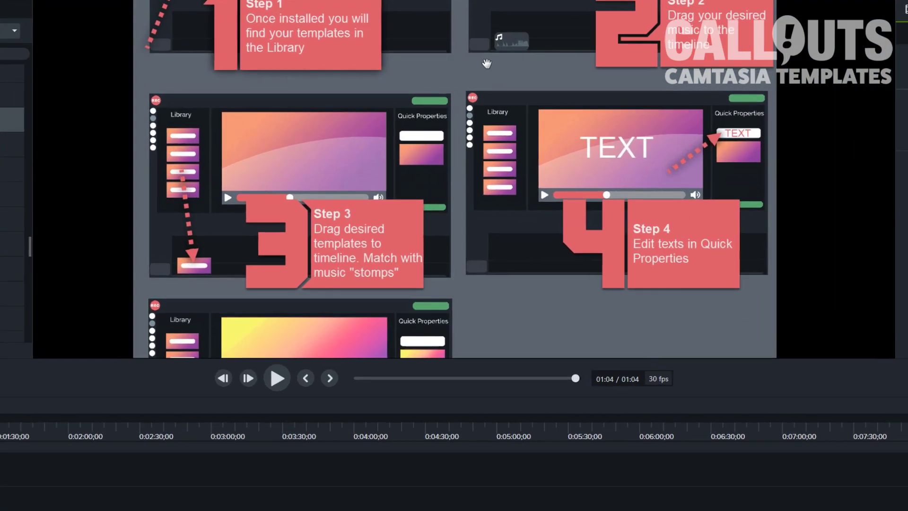
pyautogui.moveTo(487, 63); pyautogui.dragTo(521, 244)
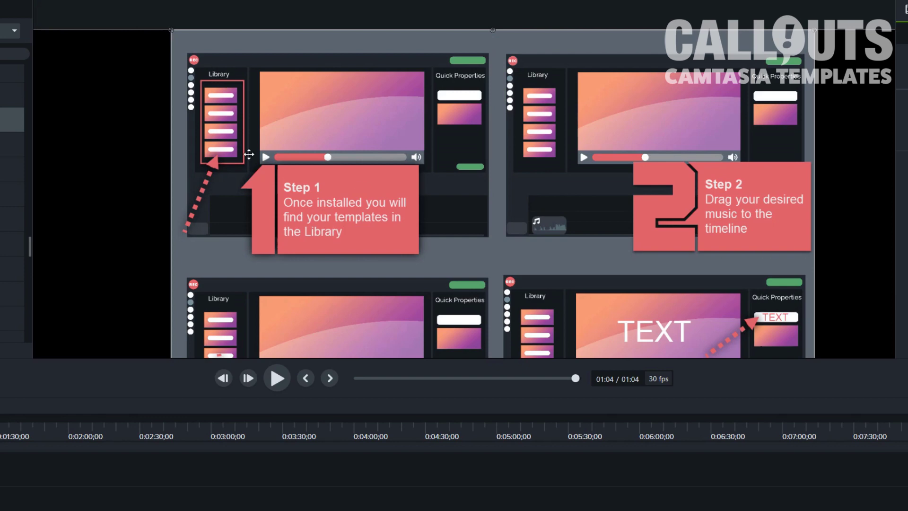
pyautogui.moveTo(531, 219); pyautogui.dragTo(411, 231)
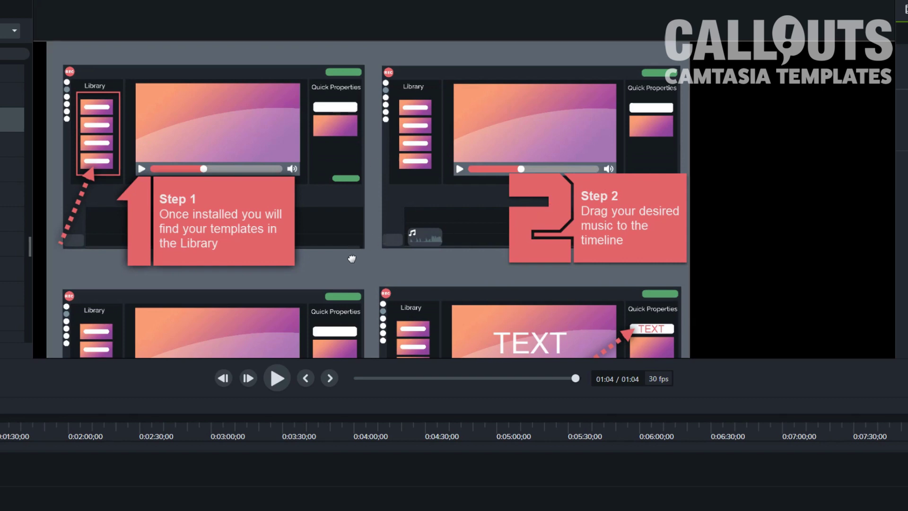
pyautogui.scroll(-5, 352, 259)
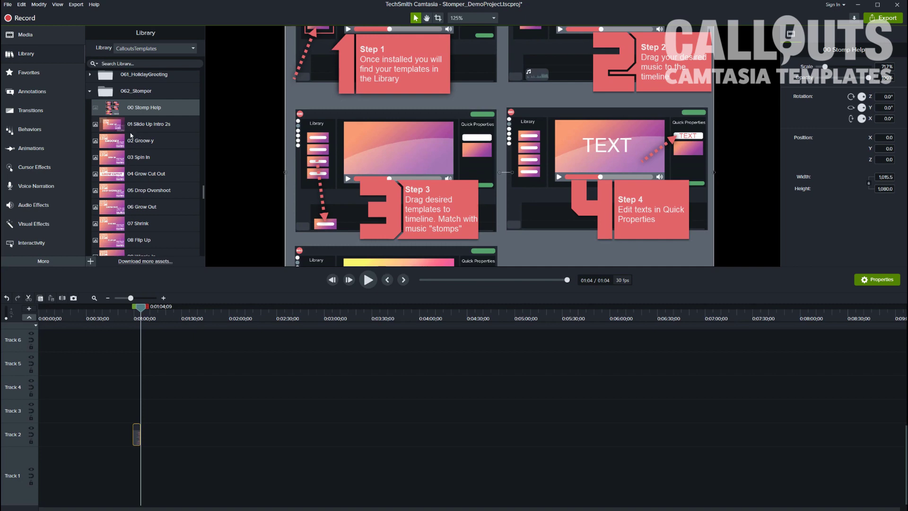
pyautogui.scroll(-5, 131, 135)
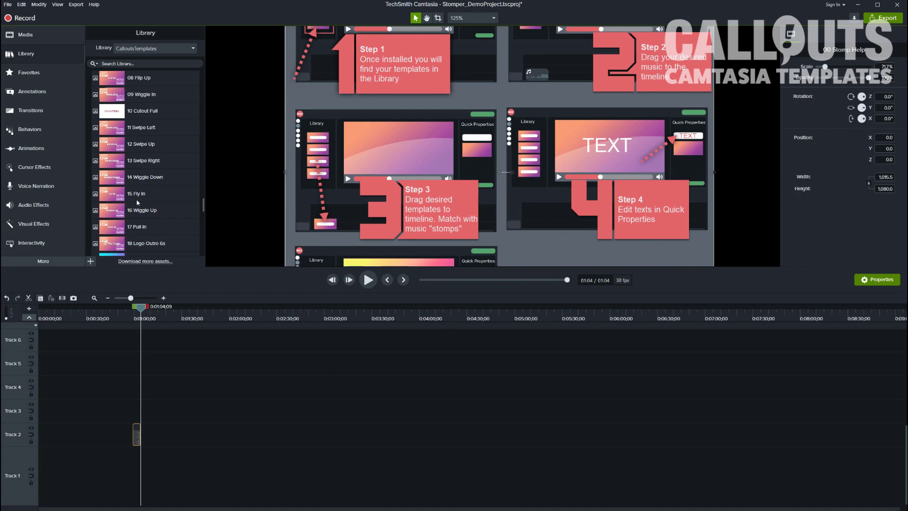
pyautogui.scroll(5, 137, 202)
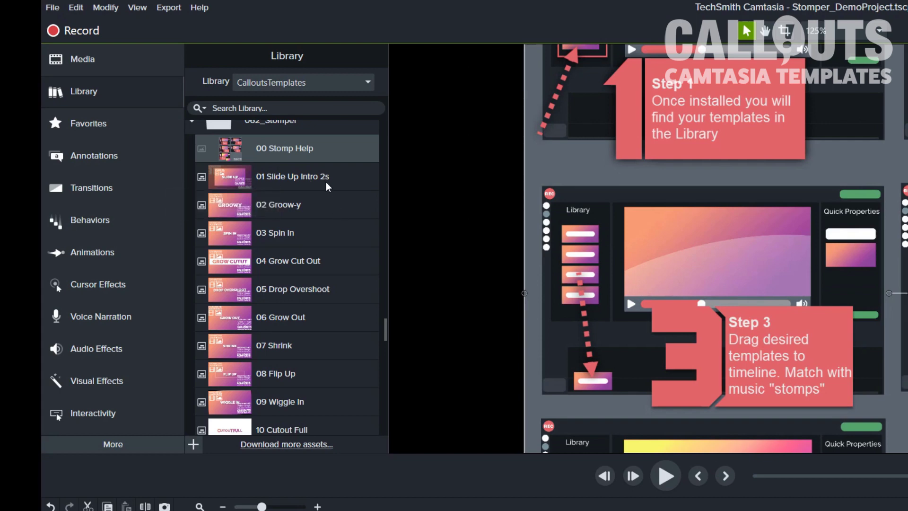
pyautogui.scroll(-1, 317, 218)
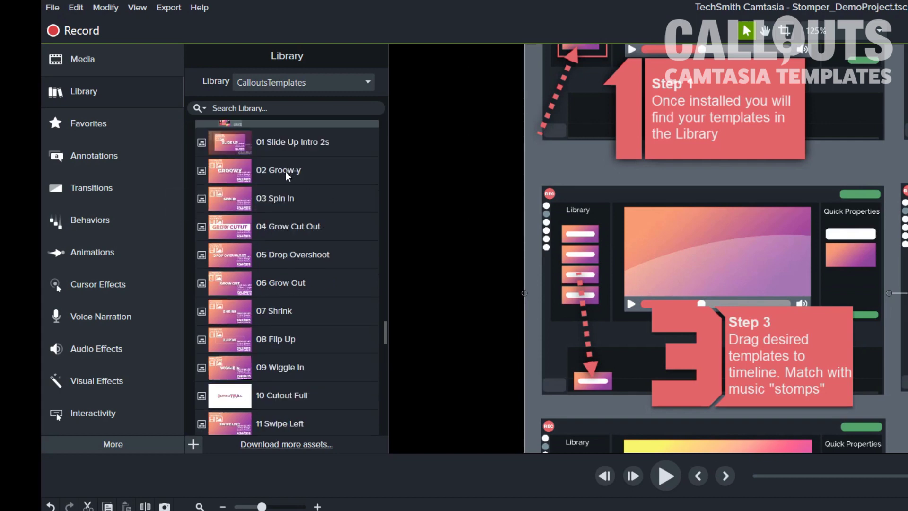
pyautogui.scroll(-7, 249, 300)
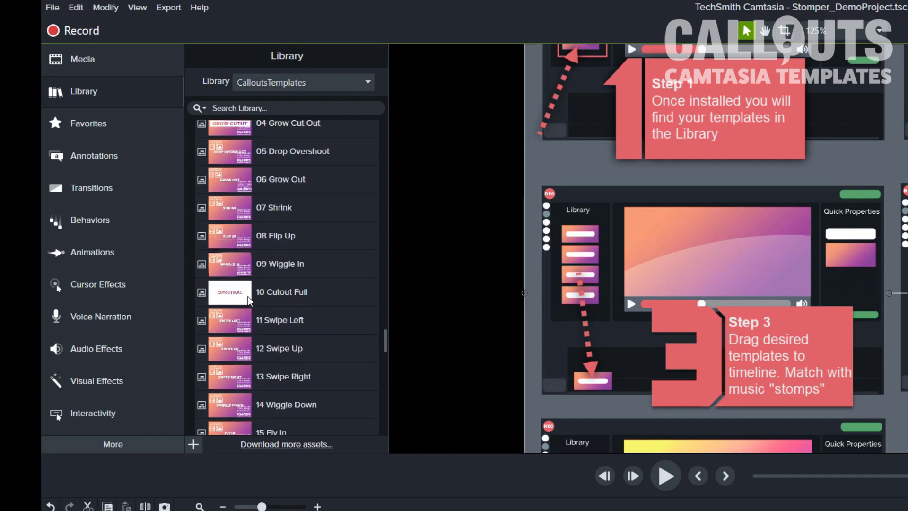
pyautogui.scroll(-1, 249, 300)
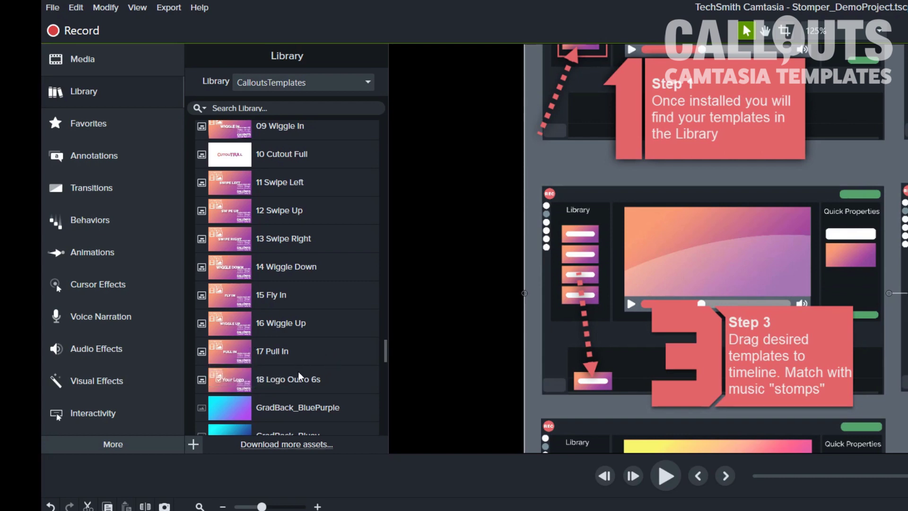
pyautogui.scroll(-3, 288, 363)
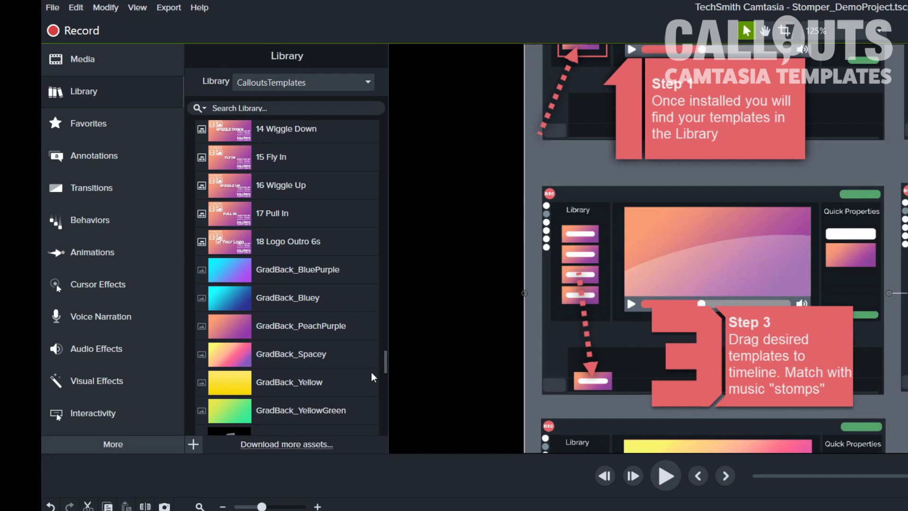
pyautogui.scroll(-2, 361, 374)
pyautogui.scroll(-2, 362, 373)
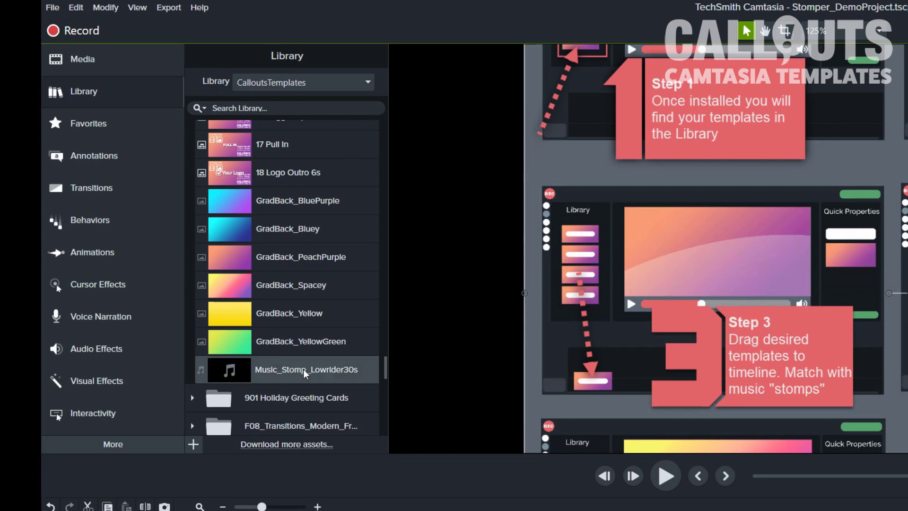
pyautogui.moveTo(347, 378)
pyautogui.scroll(5, 331, 234)
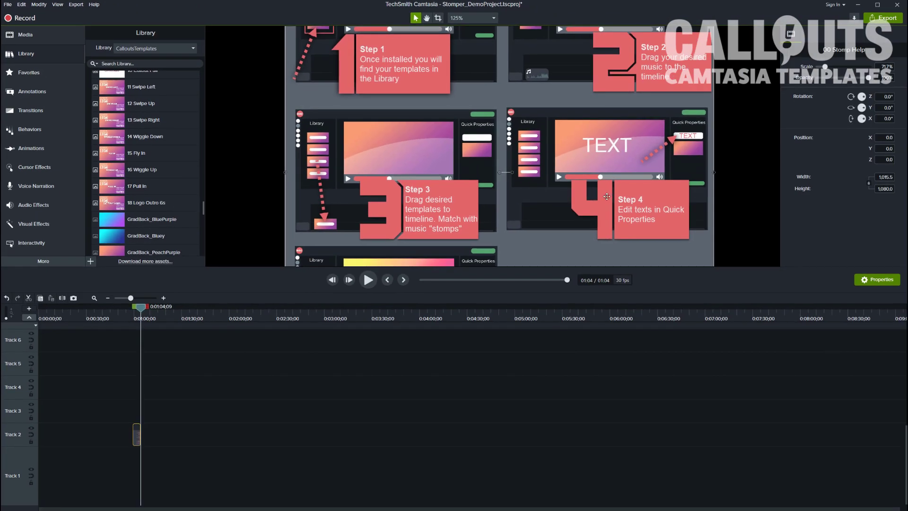
pyautogui.scroll(1, 622, 187)
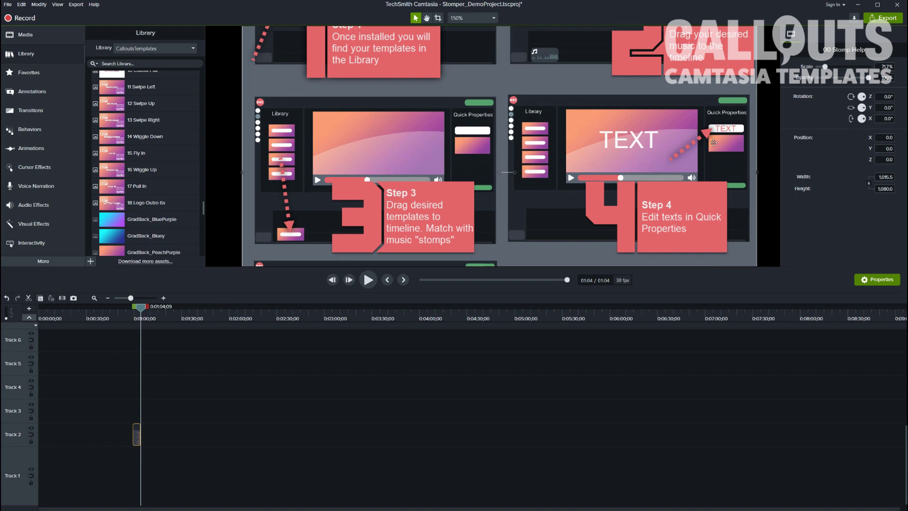
pyautogui.press('p')
pyautogui.scroll(-3, 520, 189)
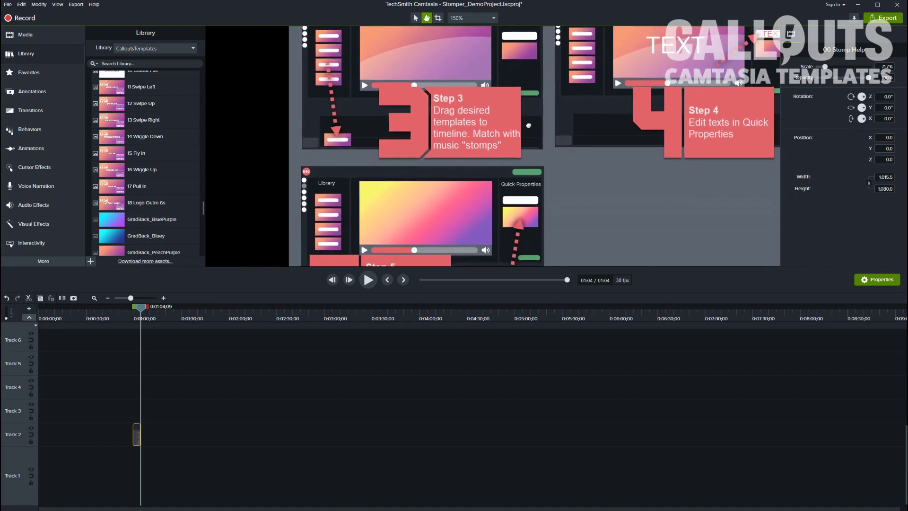
pyautogui.press('e')
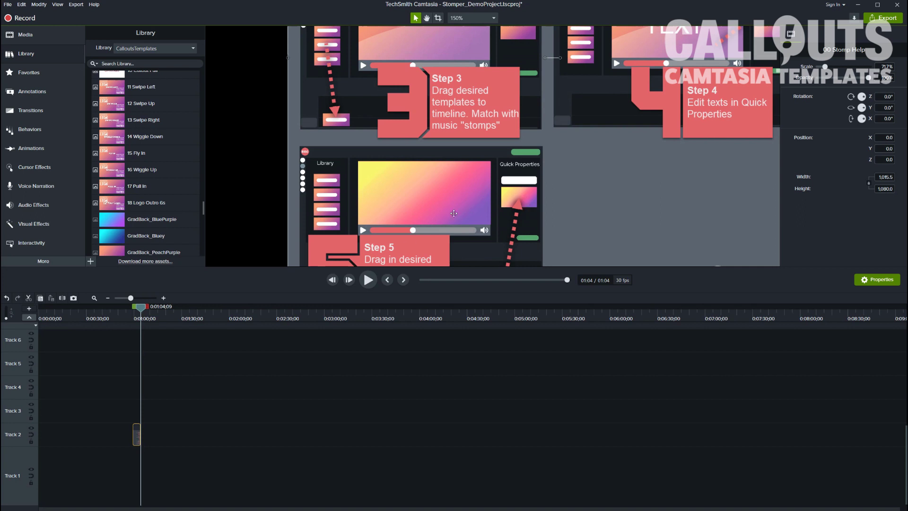
pyautogui.scroll(-5, 155, 206)
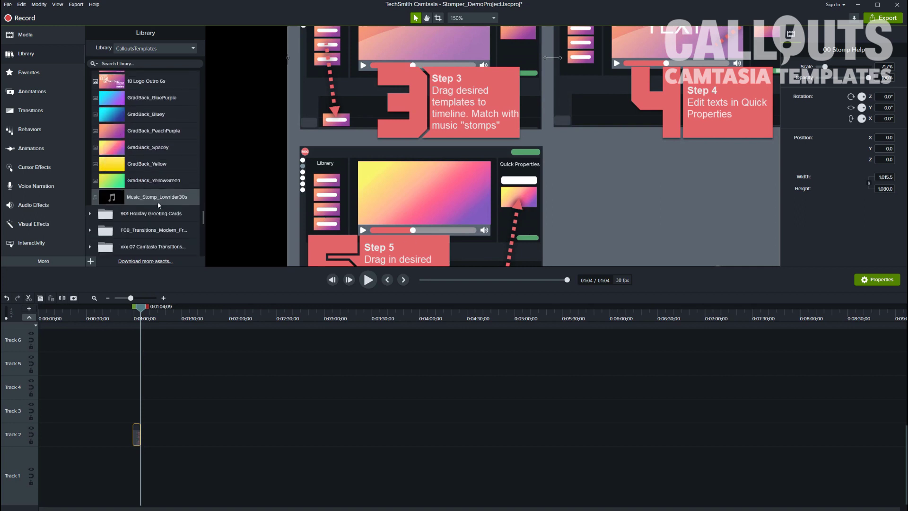
# Place the Music_Stomp_Lowrider30s soundtrack at the start of Track 1 and delete the help clip.
pyautogui.moveTo(136, 201)
pyautogui.mouseDown()
pyautogui.moveTo(101, 402)
pyautogui.moveTo(104, 470)
pyautogui.moveTo(129, 480)
pyautogui.moveTo(53, 473)
pyautogui.mouseUp()
pyautogui.moveTo(125, 413); pyautogui.dragTo(148, 455)
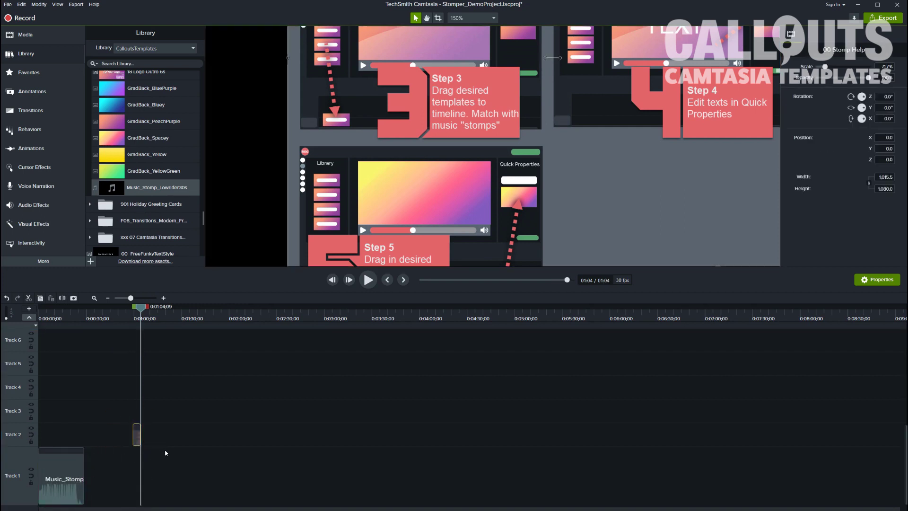
pyautogui.press('Delete')
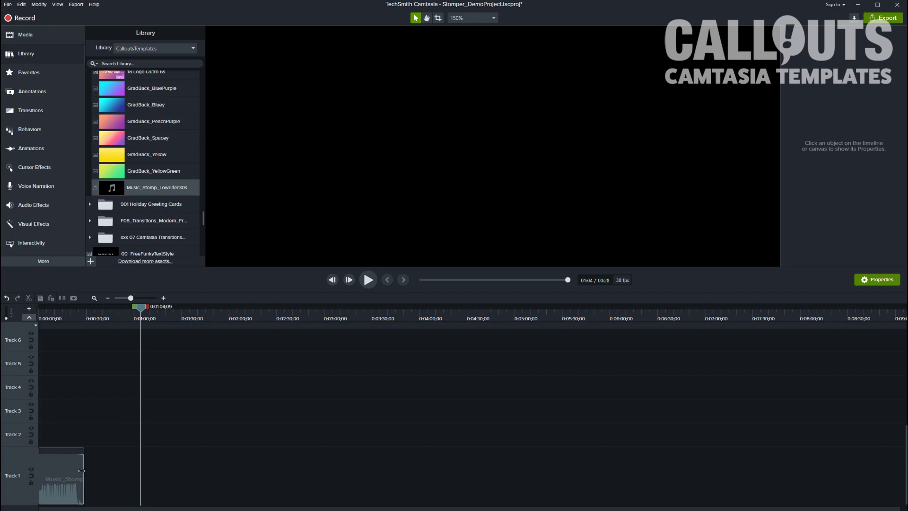
# Zoom the timeline in and make the music track taller to enlarge its waveform.
pyautogui.click(164, 298)
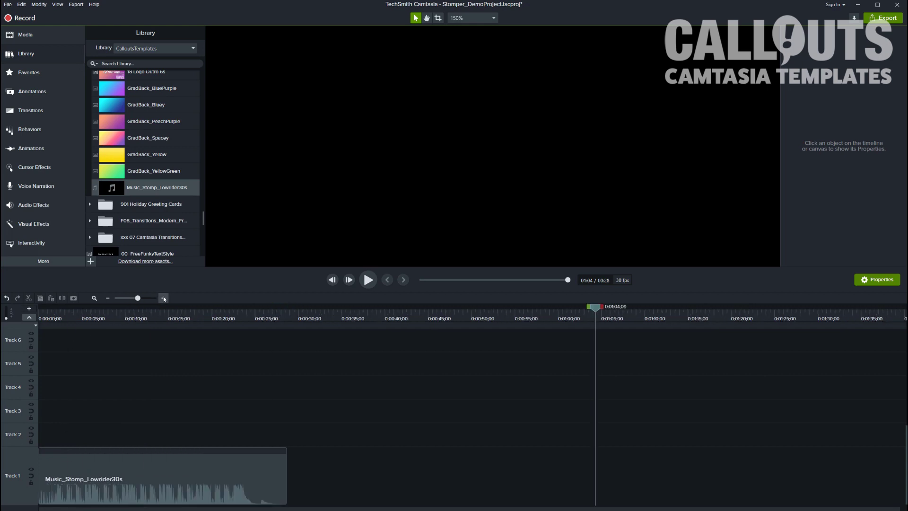
pyautogui.click(164, 298)
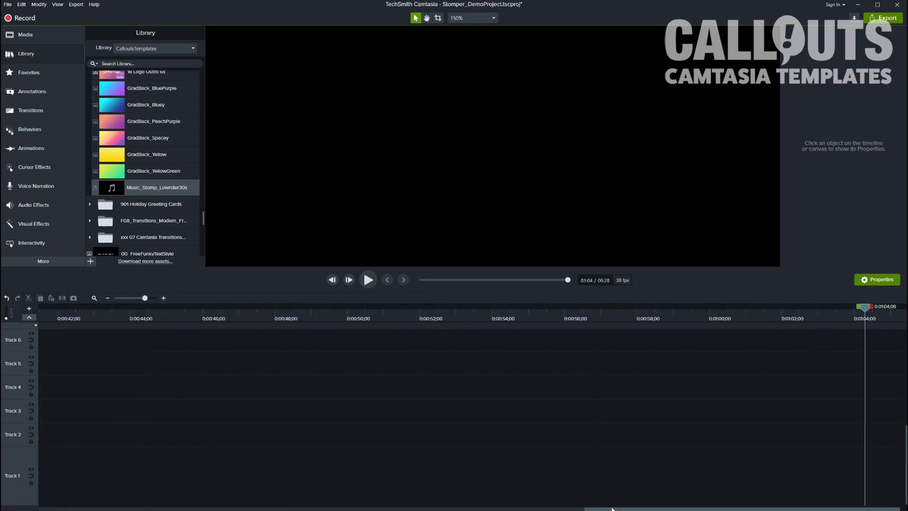
pyautogui.moveTo(627, 509); pyautogui.dragTo(75, 509)
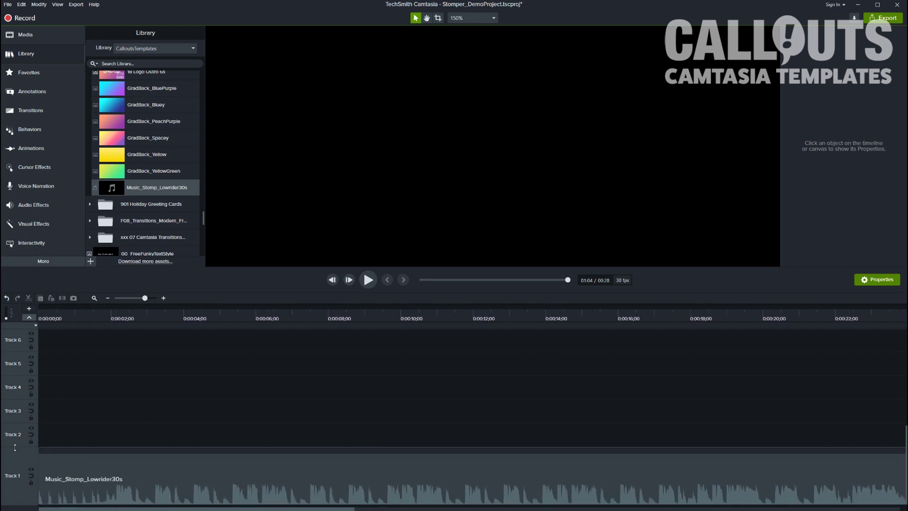
pyautogui.moveTo(10, 451); pyautogui.dragTo(9, 501)
pyautogui.moveTo(20, 445); pyautogui.dragTo(29, 385)
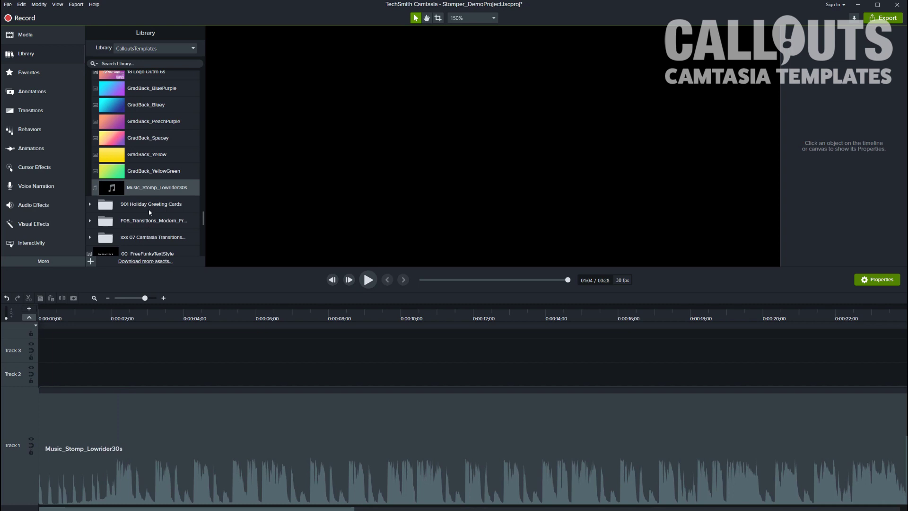
pyautogui.scroll(10, 149, 213)
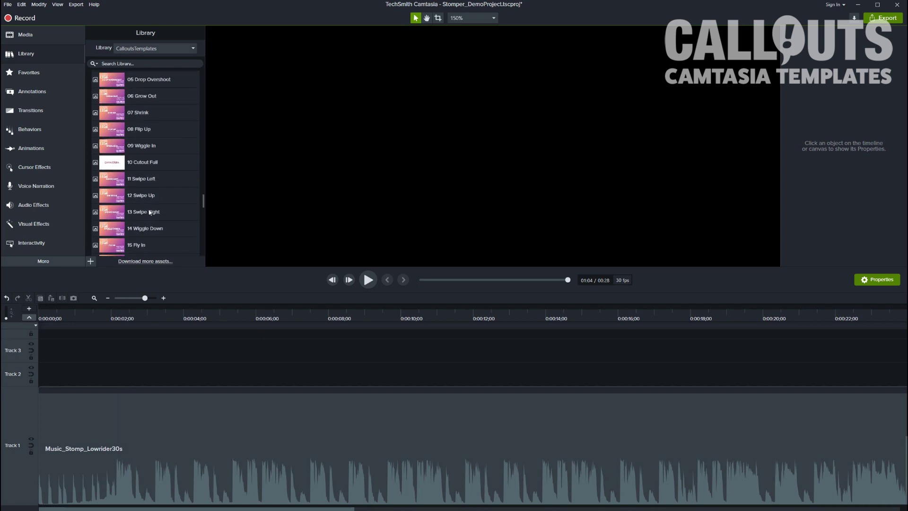
pyautogui.scroll(3, 149, 212)
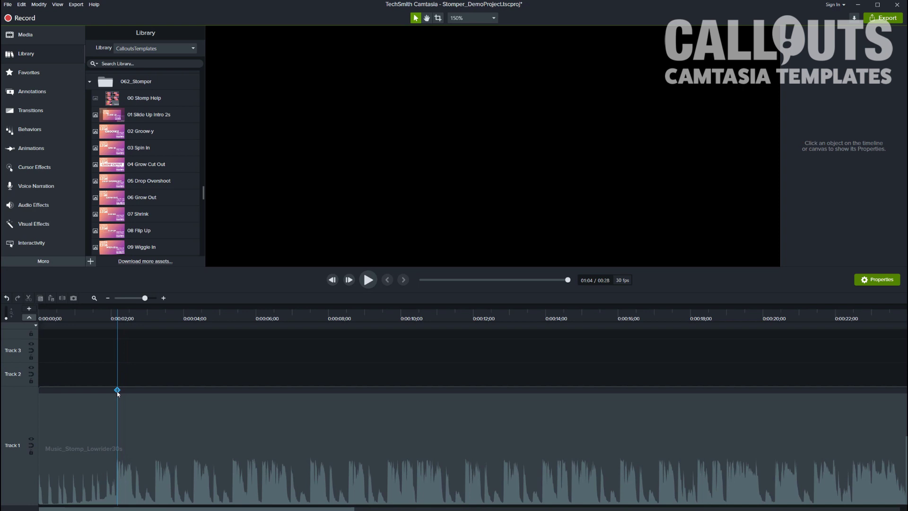
# Zoom the timeline in and scrub and play the soundtrack to locate the beats.
pyautogui.click(163, 298)
pyautogui.moveTo(739, 510); pyautogui.dragTo(52, 509)
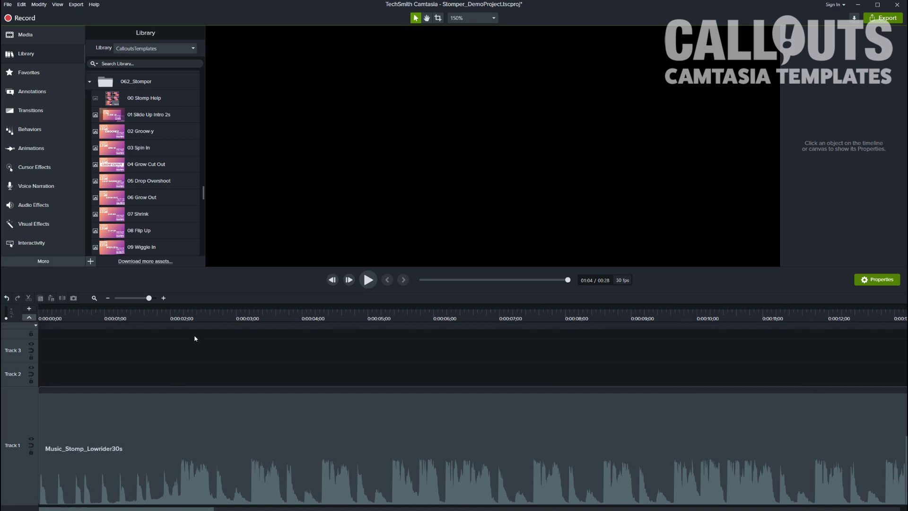
pyautogui.click(198, 312)
pyautogui.moveTo(200, 311); pyautogui.dragTo(27, 372)
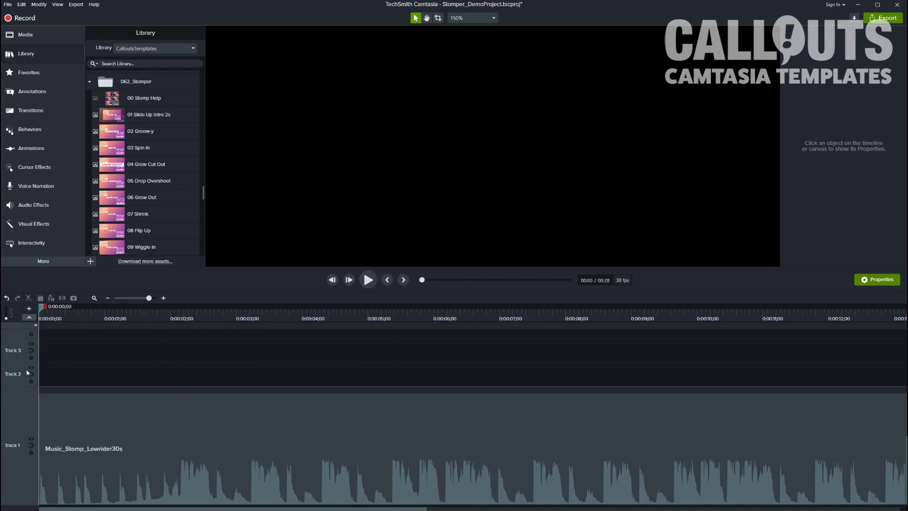
pyautogui.press('space')
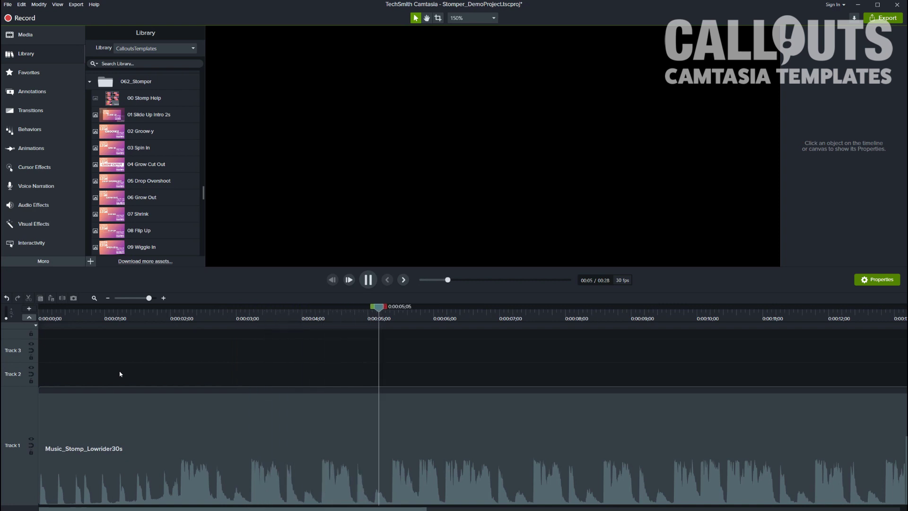
pyautogui.press('space')
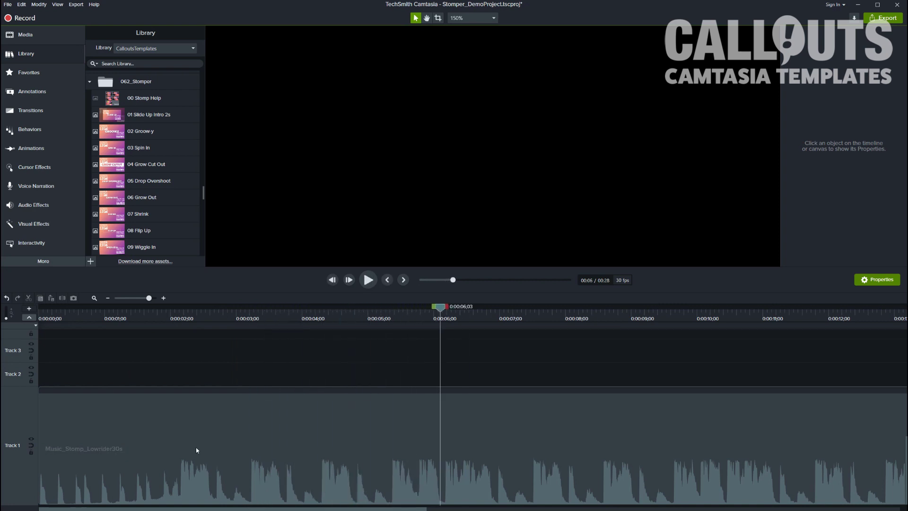
# Add Markers 6–9 on the beats at 0:00:02;05, 03;07, 04;09 and 05;11.
pyautogui.click(182, 390)
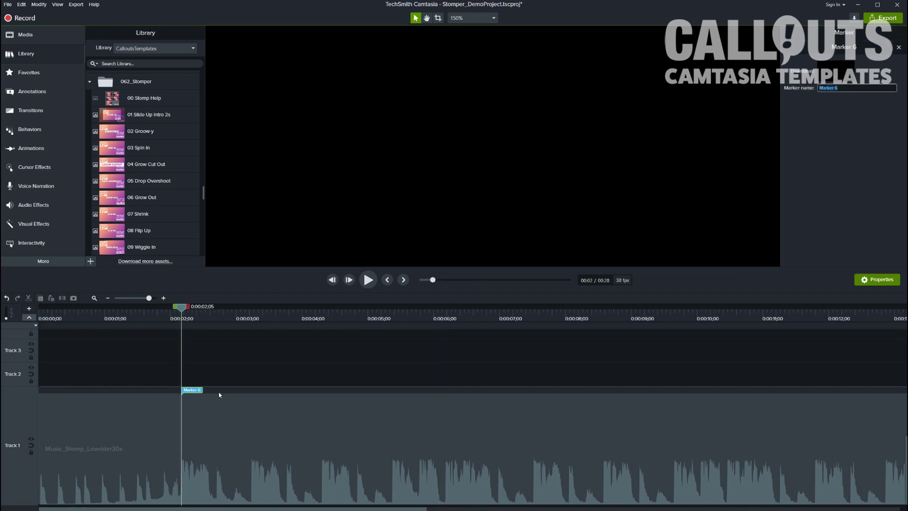
pyautogui.click(252, 390)
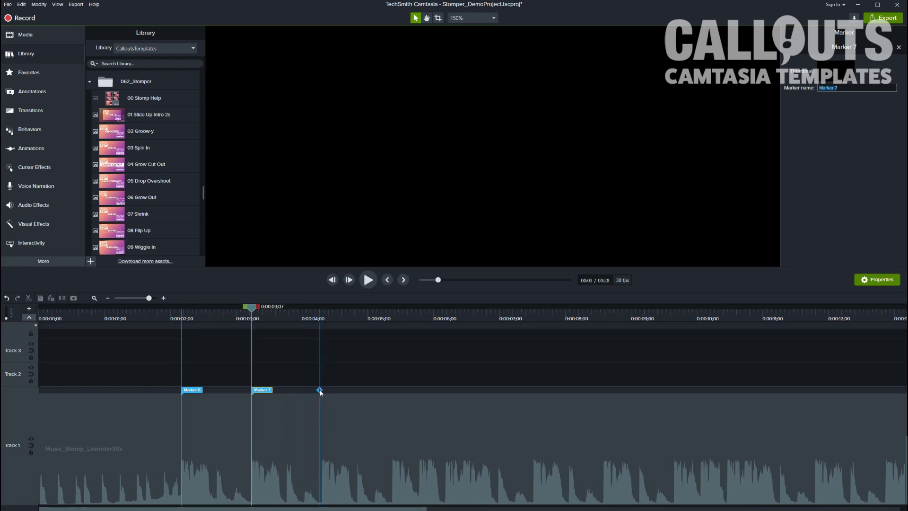
pyautogui.click(322, 391)
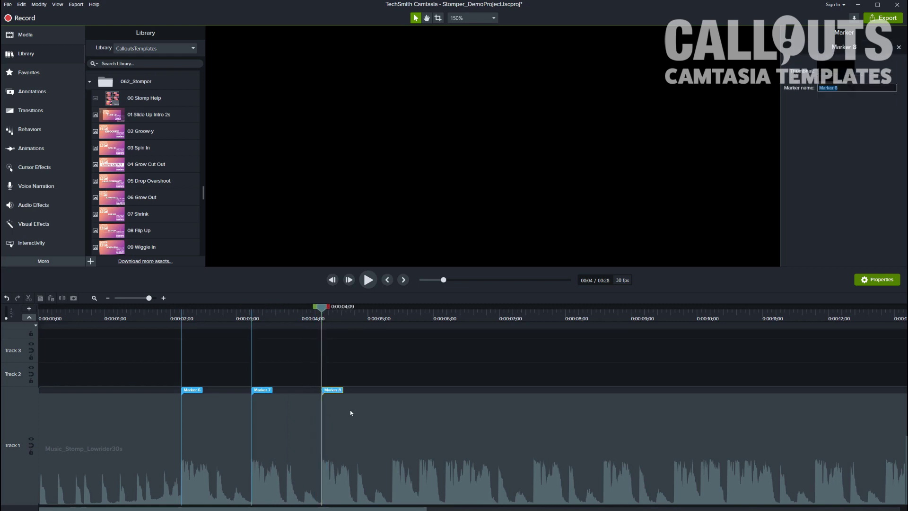
pyautogui.click(393, 390)
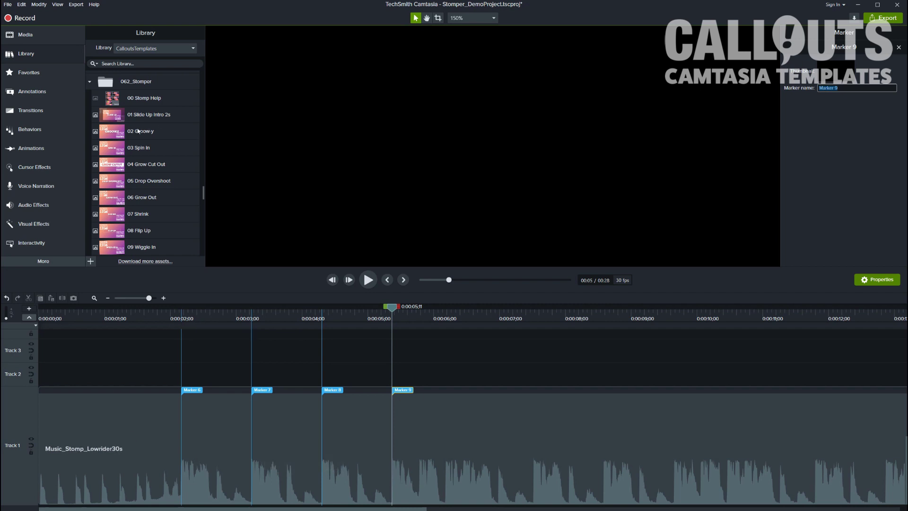
pyautogui.scroll(-2, 140, 166)
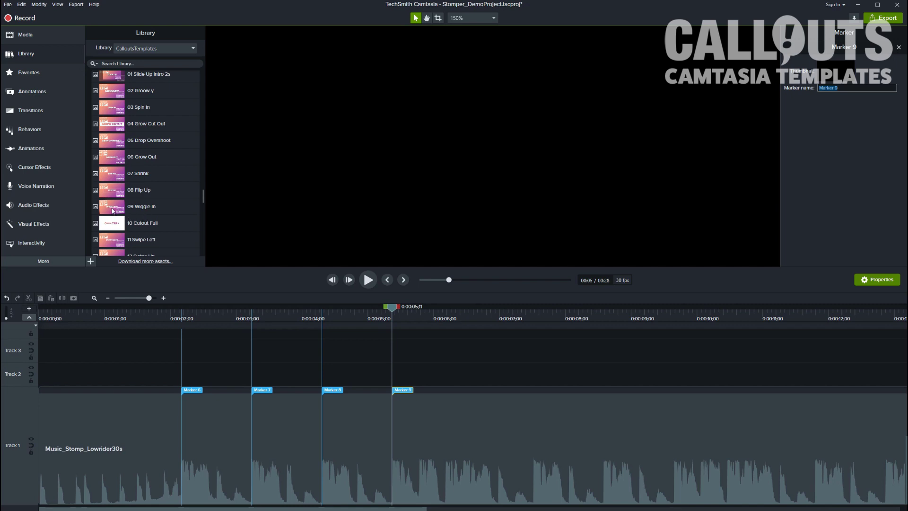
# Drop 09 Wiggle In, 10 Cutout Full, 14 Wiggle Down and 17 Pull In on Track 2 at Markers 6–9.
pyautogui.moveTo(112, 210)
pyautogui.mouseDown()
pyautogui.moveTo(160, 298)
pyautogui.moveTo(217, 367)
pyautogui.moveTo(239, 362)
pyautogui.moveTo(242, 373)
pyautogui.moveTo(201, 376)
pyautogui.mouseUp()
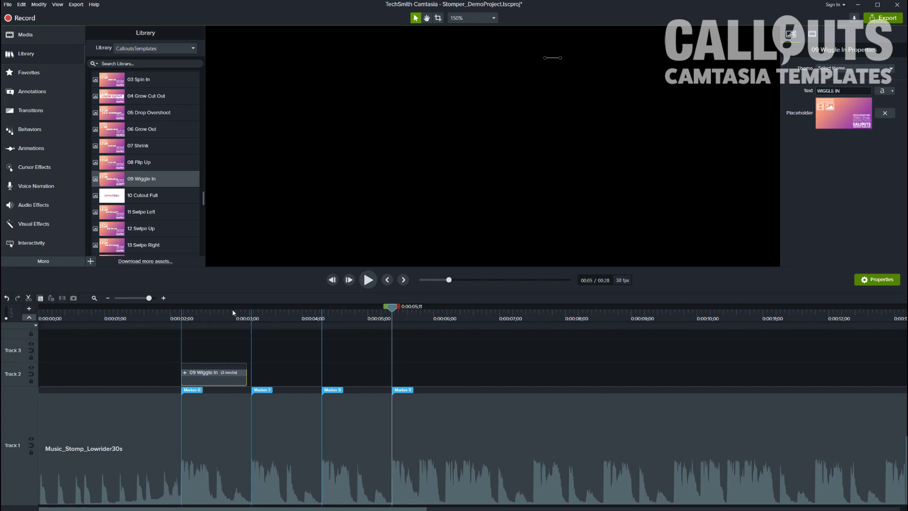
pyautogui.scroll(-1, 122, 209)
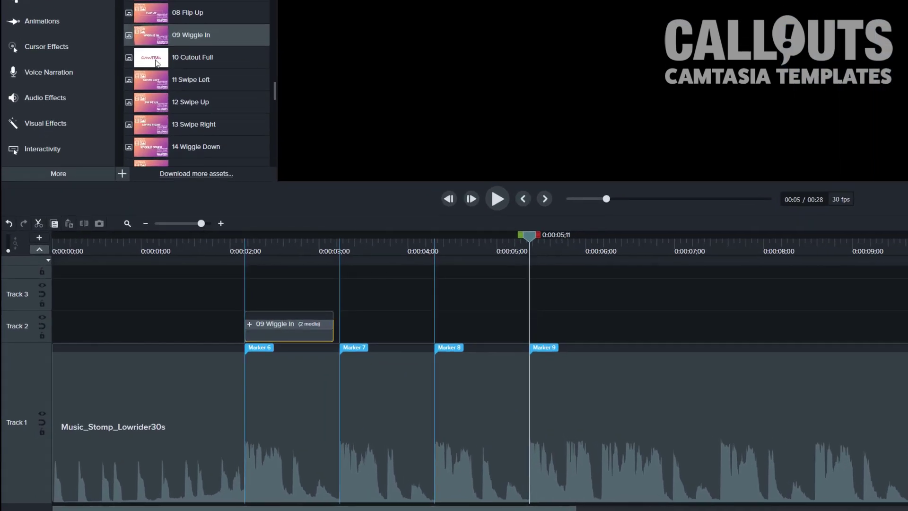
pyautogui.moveTo(156, 63)
pyautogui.mouseDown()
pyautogui.moveTo(276, 111)
pyautogui.moveTo(385, 308)
pyautogui.moveTo(376, 320)
pyautogui.moveTo(390, 320)
pyautogui.moveTo(358, 324)
pyautogui.mouseUp()
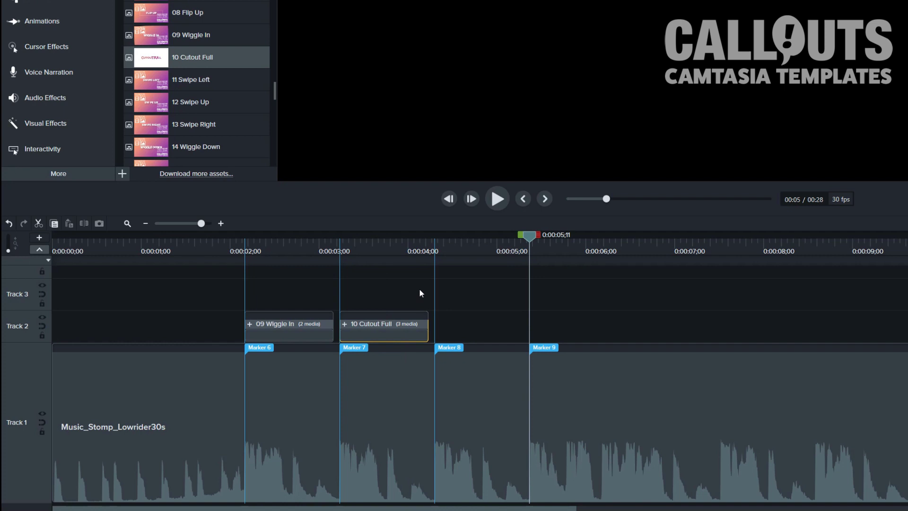
pyautogui.scroll(-1, 172, 105)
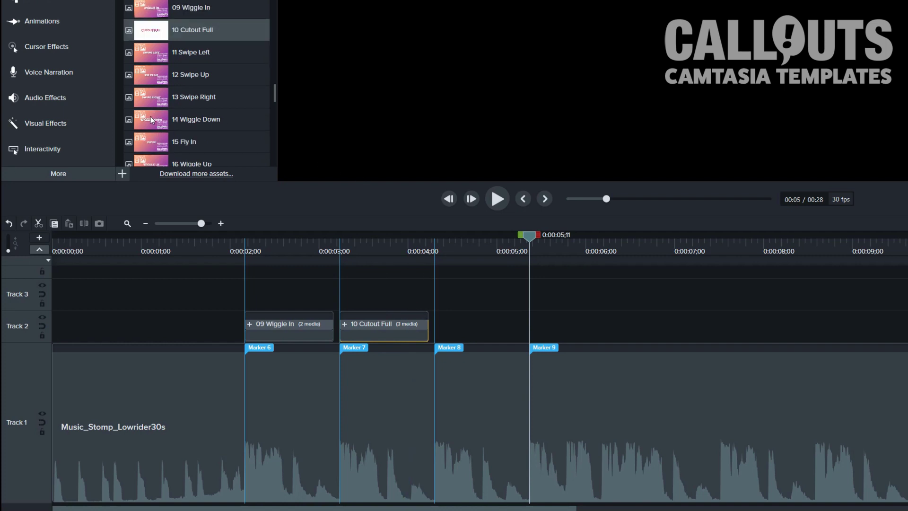
pyautogui.moveTo(151, 116); pyautogui.dragTo(413, 239)
pyautogui.moveTo(446, 321)
pyautogui.mouseDown()
pyautogui.moveTo(473, 323)
pyautogui.moveTo(449, 323)
pyautogui.mouseUp()
pyautogui.scroll(-2, 215, 125)
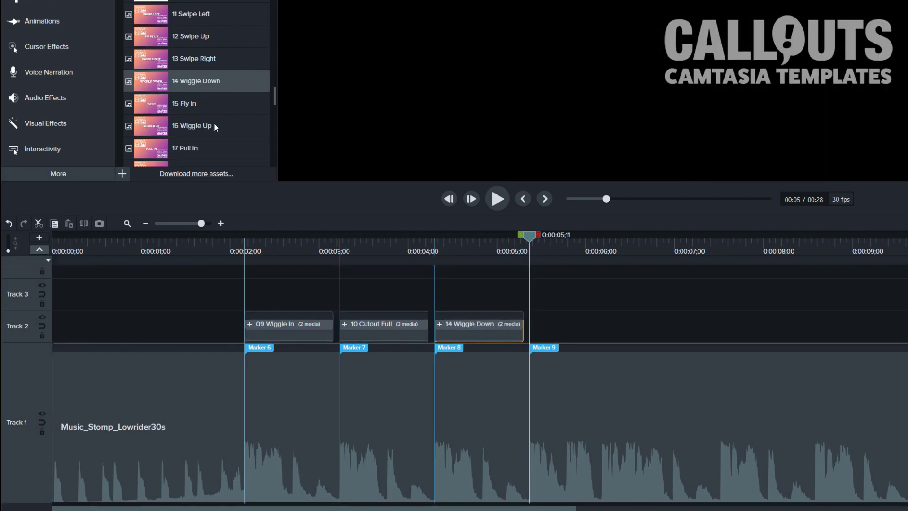
pyautogui.moveTo(263, 126); pyautogui.dragTo(534, 324)
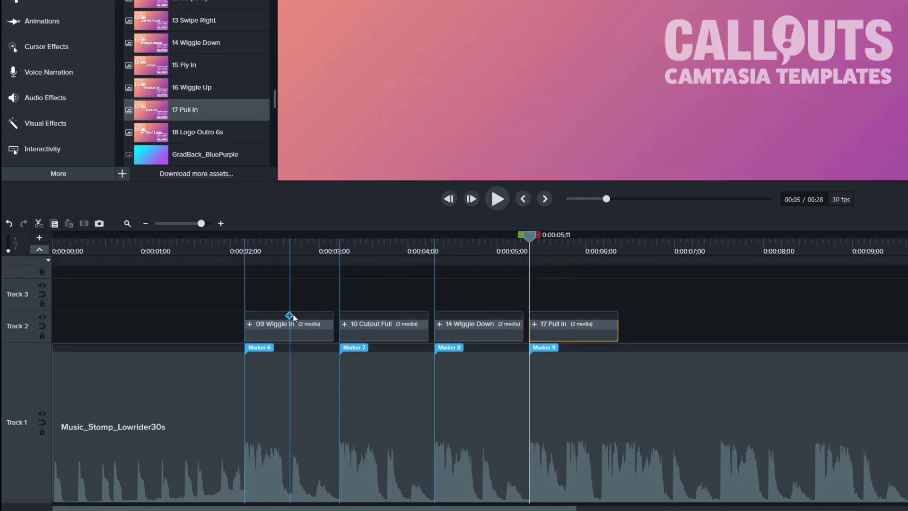
pyautogui.click(228, 246)
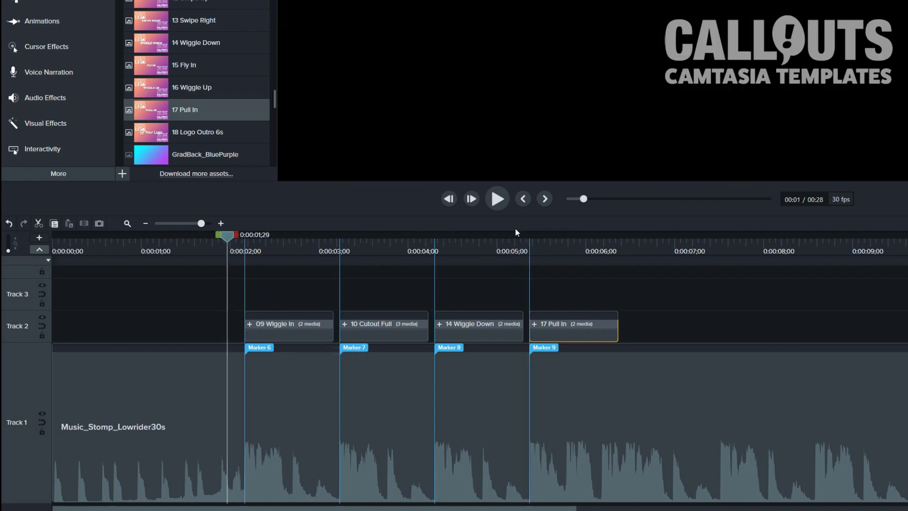
pyautogui.click(497, 199)
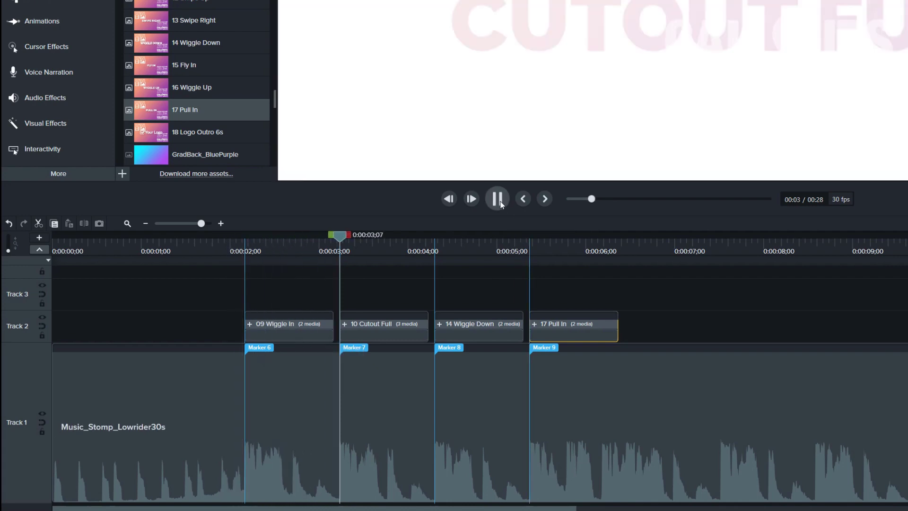
pyautogui.press('space')
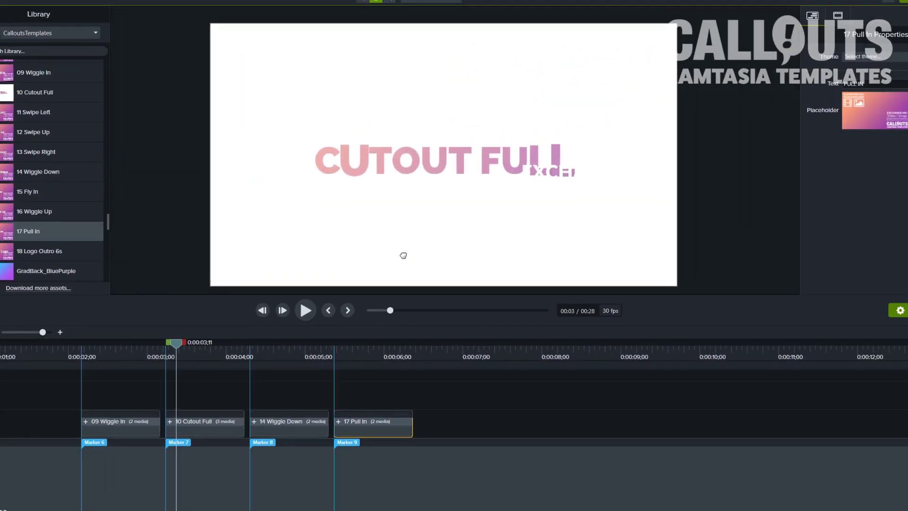
pyautogui.moveTo(404, 255); pyautogui.dragTo(401, 255)
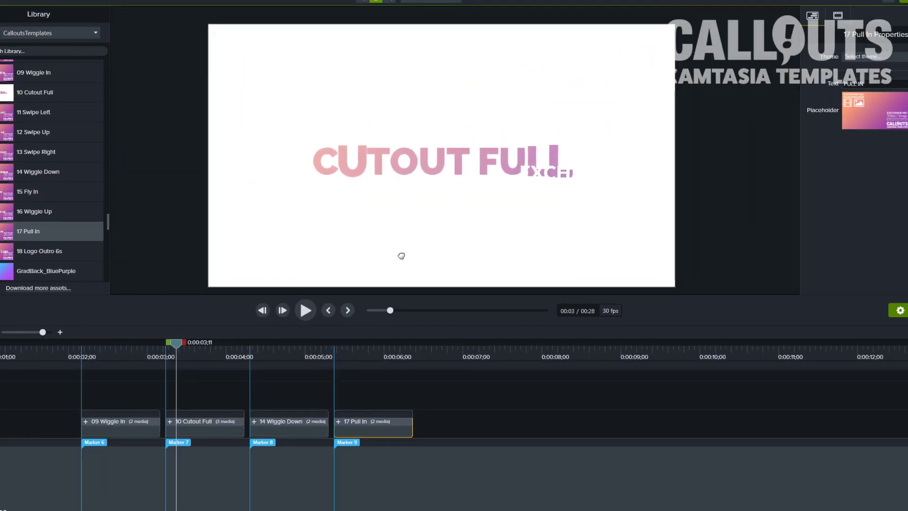
pyautogui.moveTo(180, 346); pyautogui.dragTo(77, 363)
pyautogui.click(370, 280)
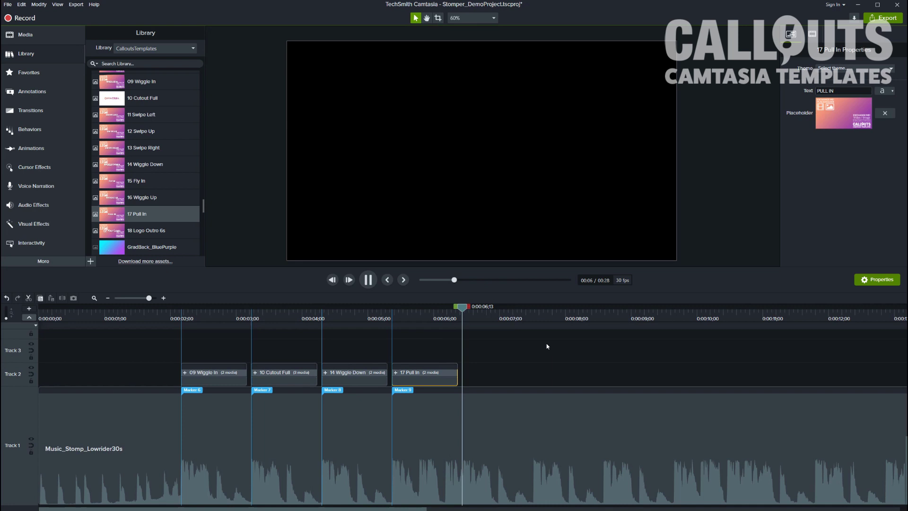
pyautogui.click(513, 310)
pyautogui.moveTo(504, 311); pyautogui.dragTo(231, 337)
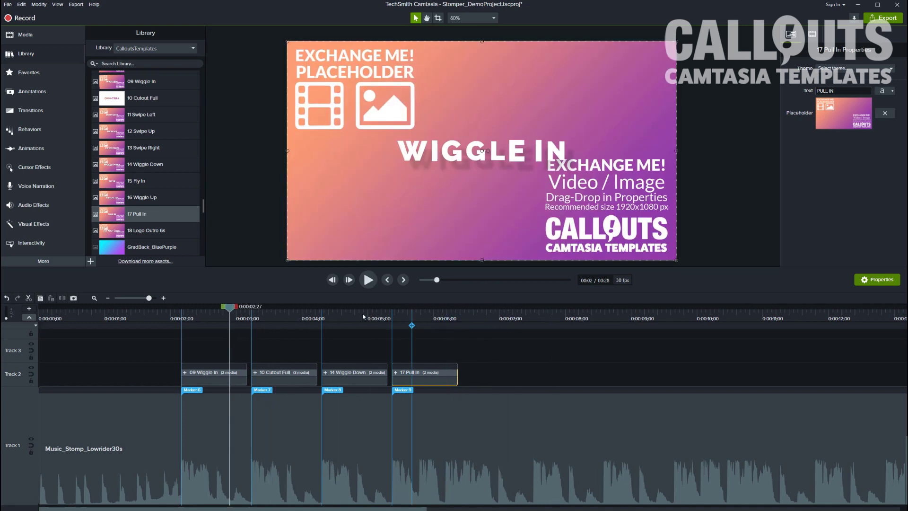
pyautogui.moveTo(230, 309); pyautogui.dragTo(214, 312)
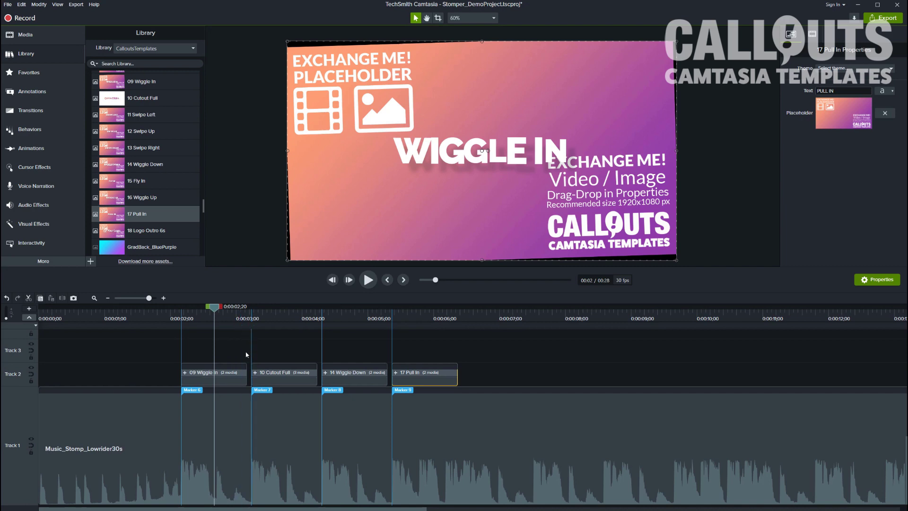
# Replace the 09 Wiggle In clip's text with THIS IS COOL! and scrub to check it.
pyautogui.click(225, 375)
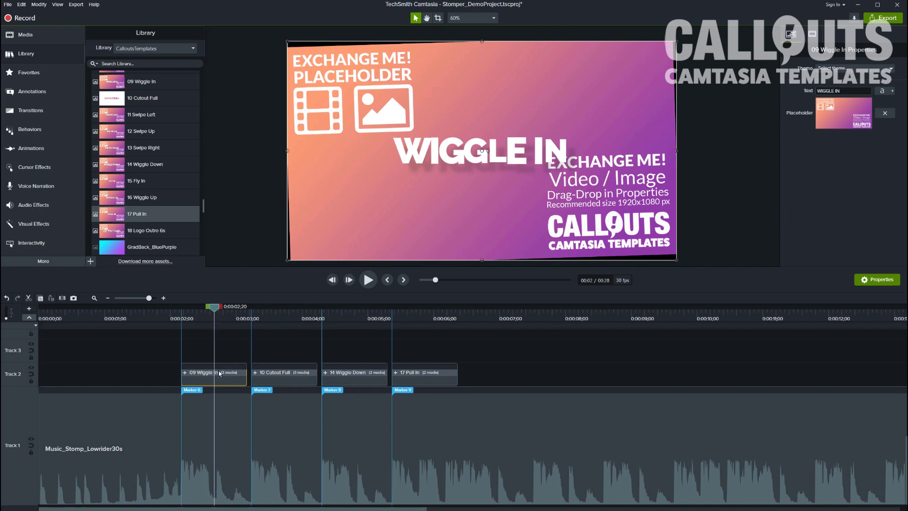
pyautogui.tripleClick(851, 90)
pyautogui.write('THIS IS COOL!')
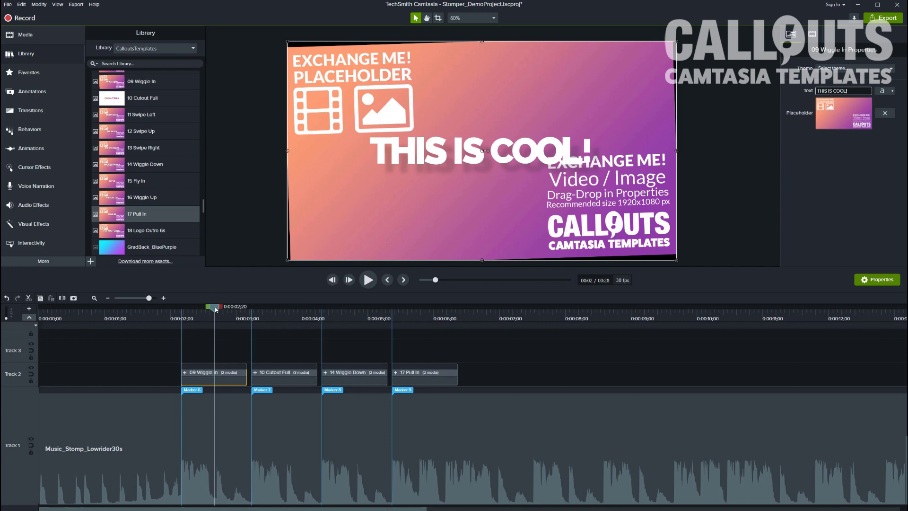
pyautogui.moveTo(215, 309); pyautogui.dragTo(307, 336)
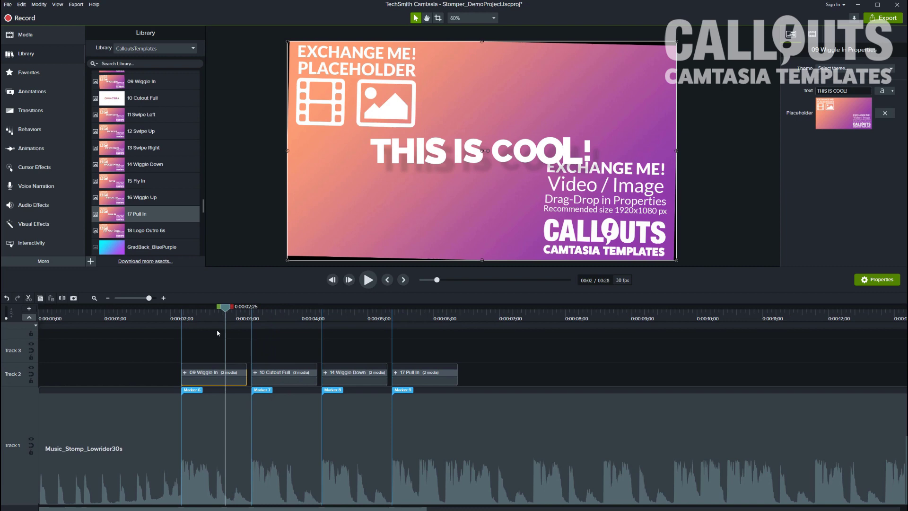
pyautogui.moveTo(218, 332); pyautogui.dragTo(203, 332)
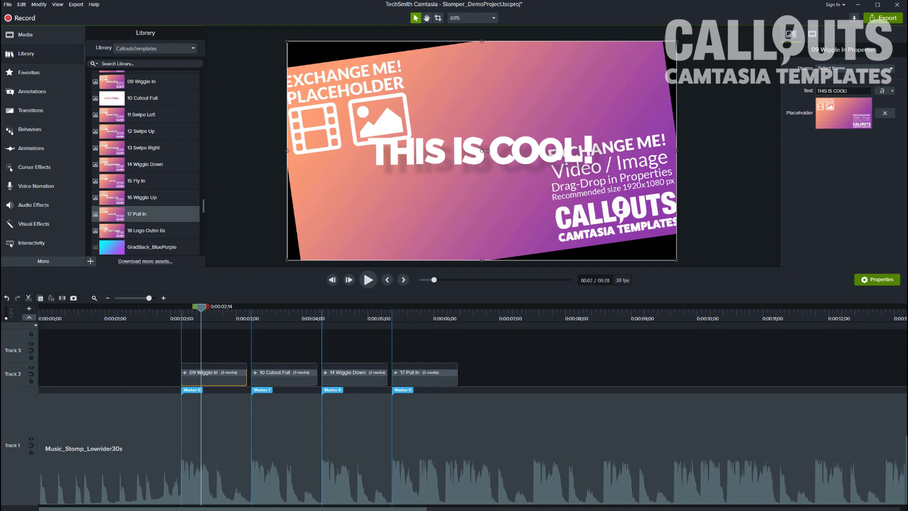
pyautogui.moveTo(284, 222); pyautogui.dragTo(836, 123)
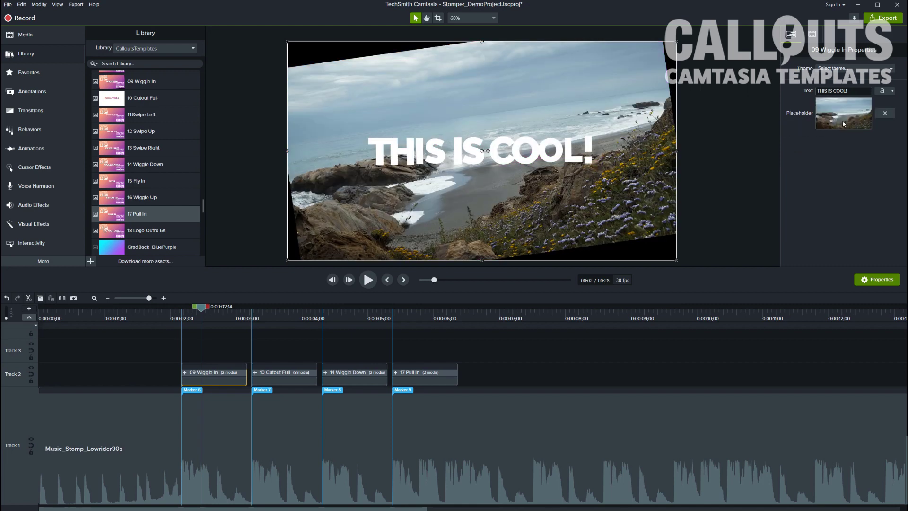
pyautogui.moveTo(202, 311); pyautogui.dragTo(178, 316)
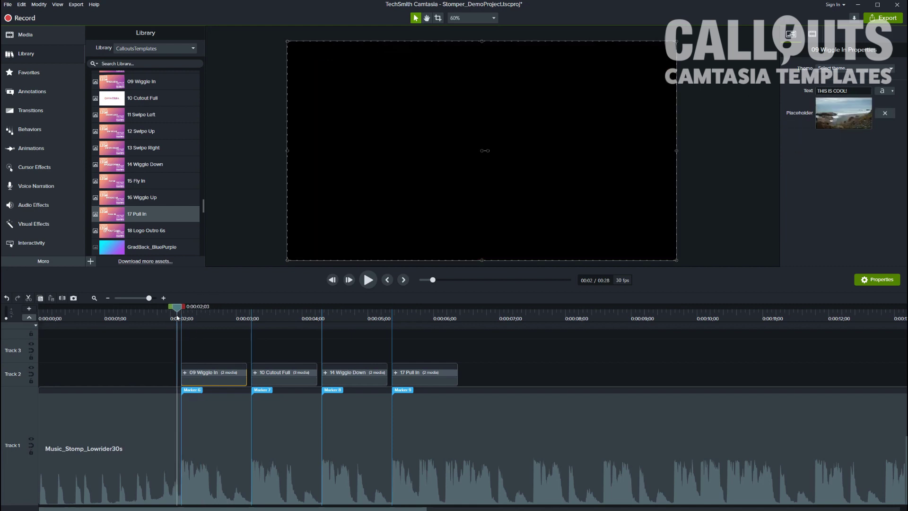
pyautogui.click(367, 280)
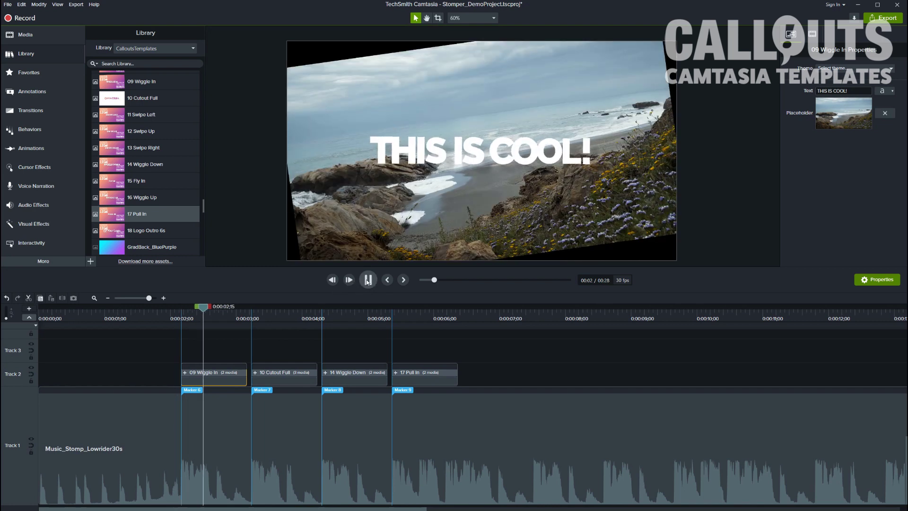
pyautogui.click(367, 280)
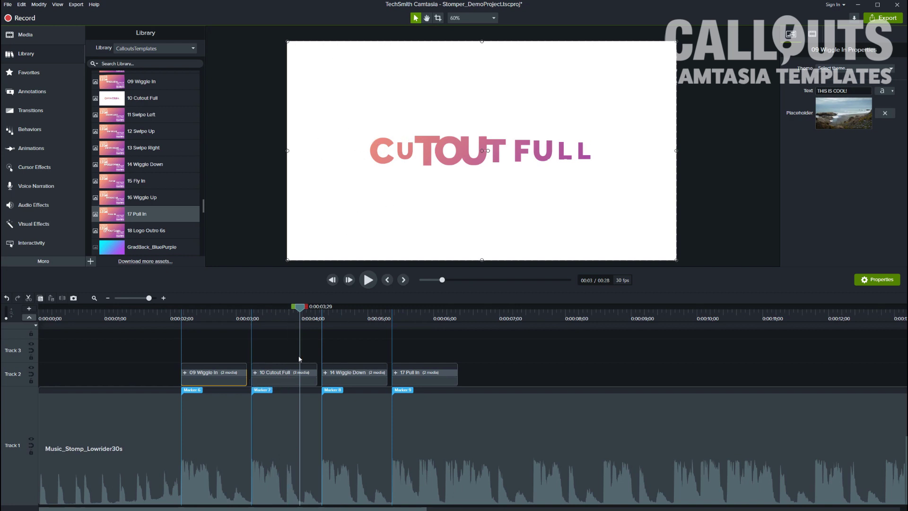
# Fill the 10 Cutout Full letters with the boot image via its Placeholder.
pyautogui.click(281, 377)
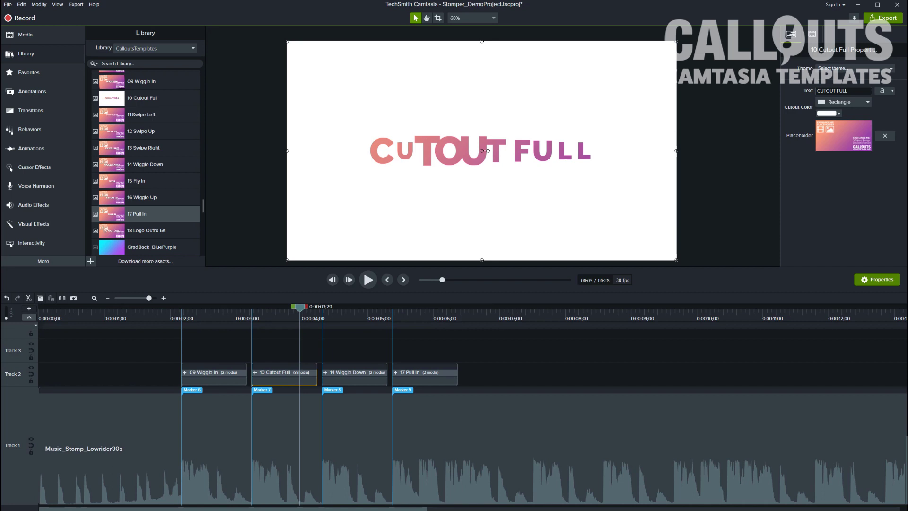
pyautogui.scroll(-3, 197, 255)
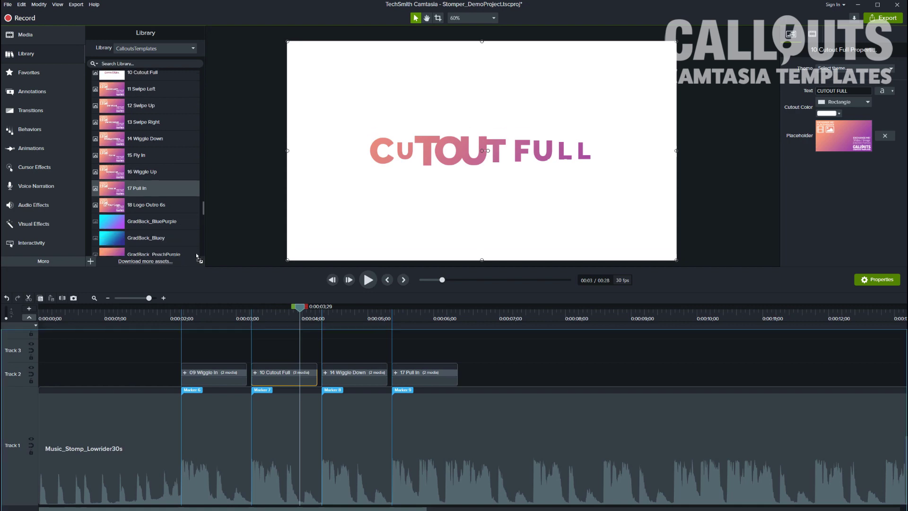
pyautogui.moveTo(310, 358); pyautogui.dragTo(290, 351)
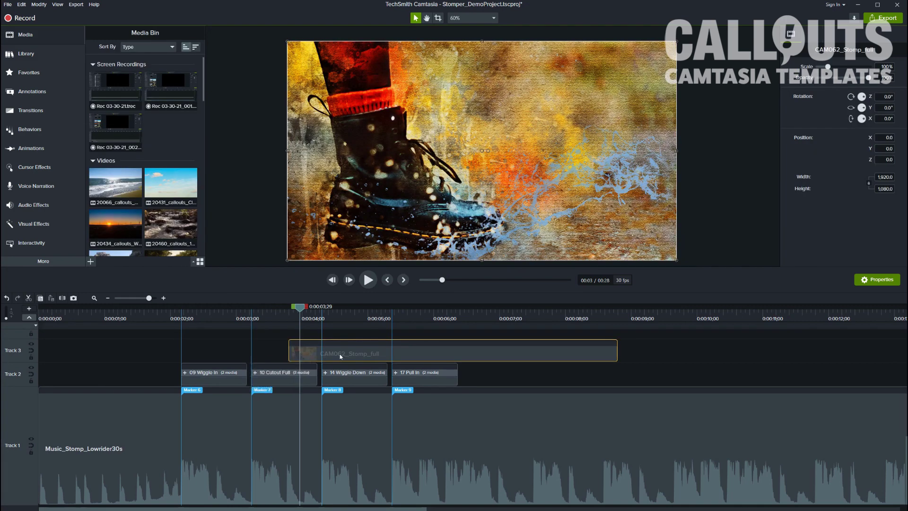
pyautogui.press('Delete')
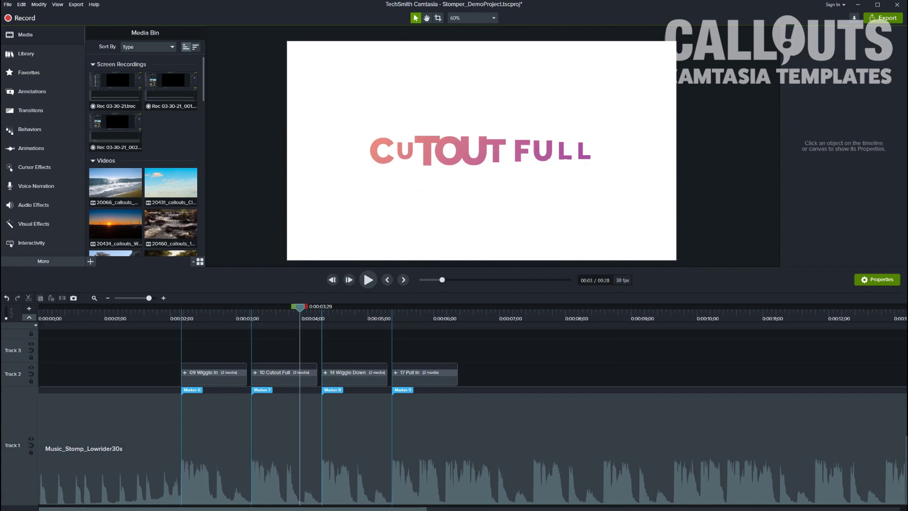
pyautogui.click(286, 372)
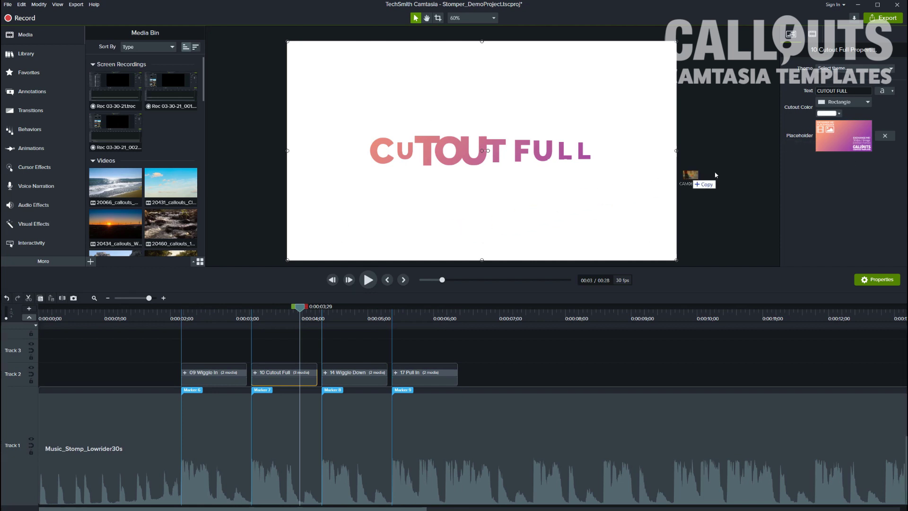
pyautogui.moveTo(839, 144); pyautogui.dragTo(835, 143)
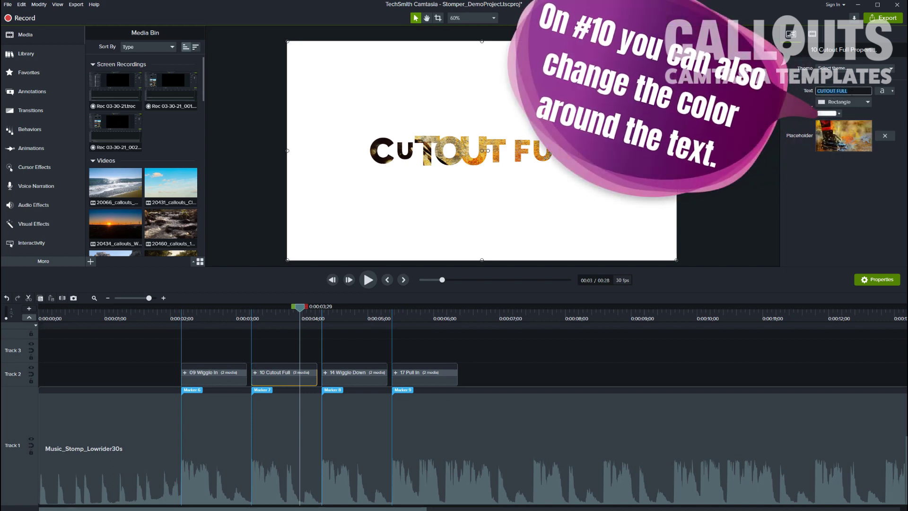
# Change the Cutout Full text to STOMPER TIME and play it back to check.
pyautogui.click(843, 90)
pyautogui.press('BackSpace')
pyautogui.write('STOM')
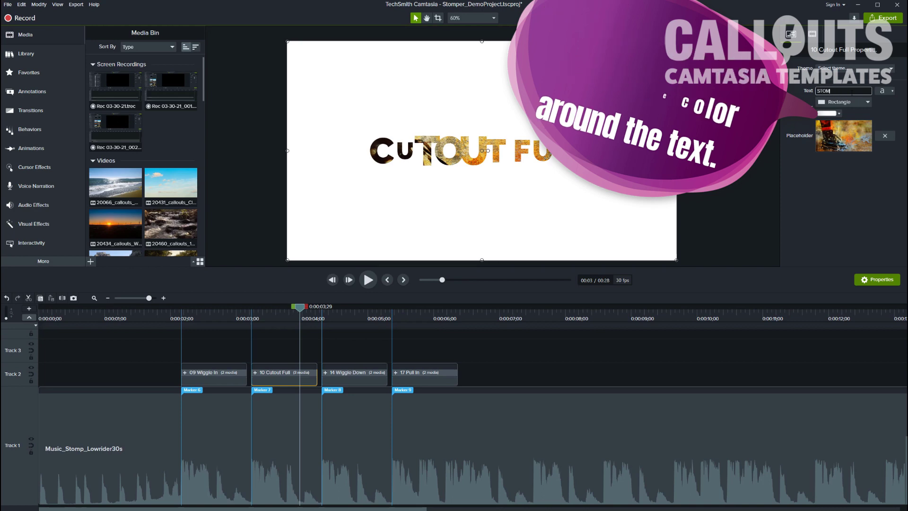
pyautogui.write('PER TIME')
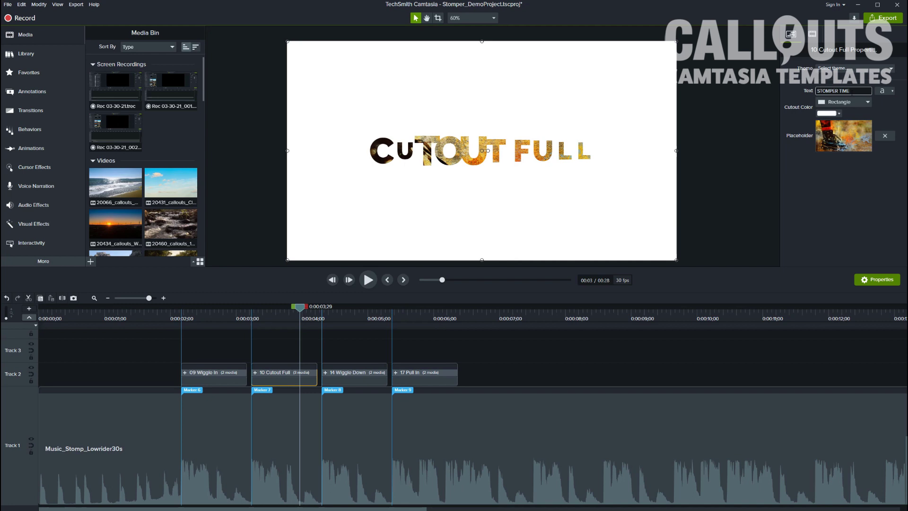
pyautogui.press('Return')
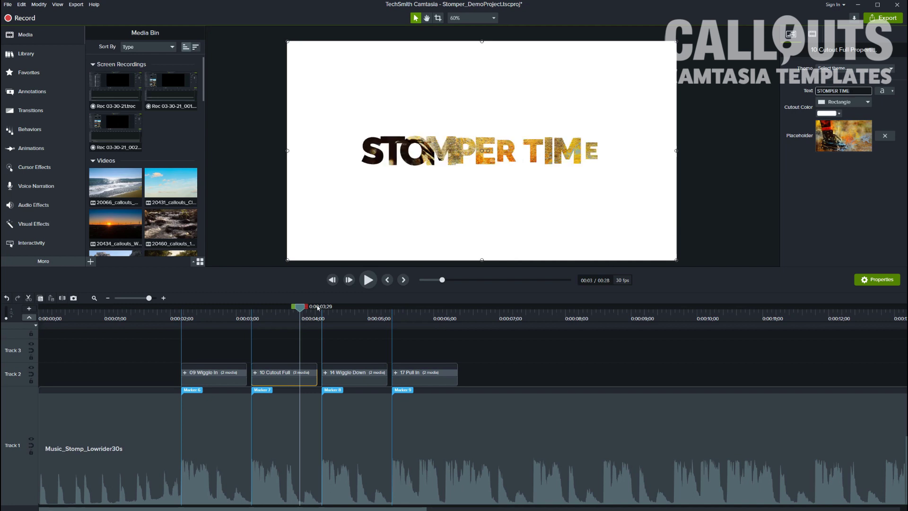
pyautogui.moveTo(309, 311); pyautogui.dragTo(251, 311)
pyautogui.press('space')
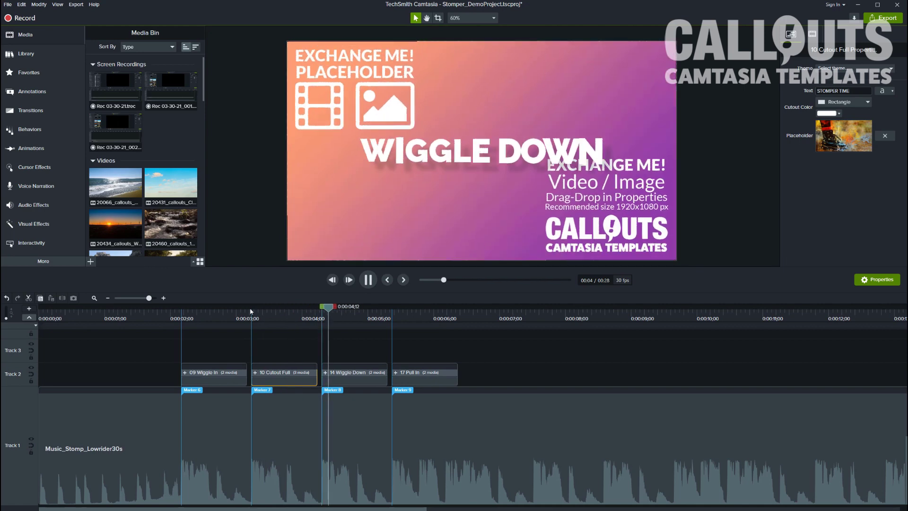
# Set the sunset image as the 14 Wiggle Down clip's Placeholder background.
pyautogui.click(361, 368)
pyautogui.click(361, 367)
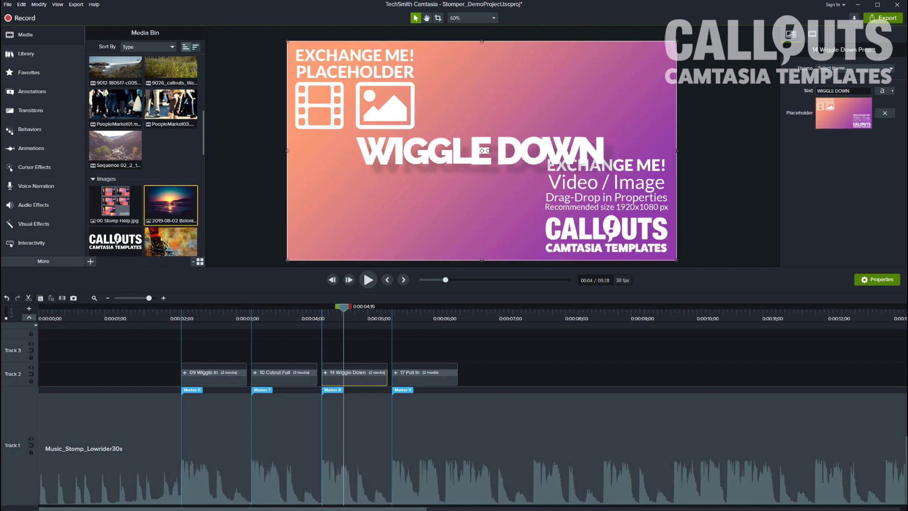
pyautogui.moveTo(66, 308); pyautogui.dragTo(841, 127)
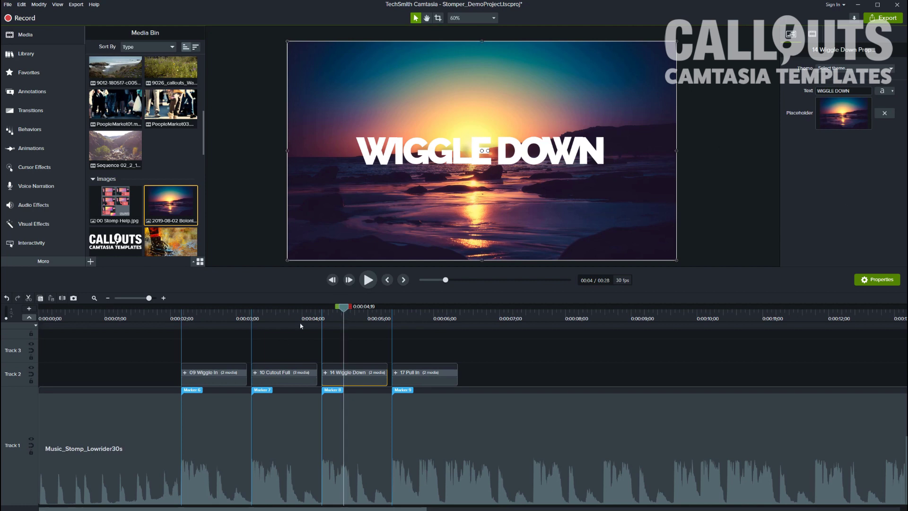
# Set the PeopleMarket01 walking-crowd video as the 17 Pull In background.
pyautogui.click(434, 371)
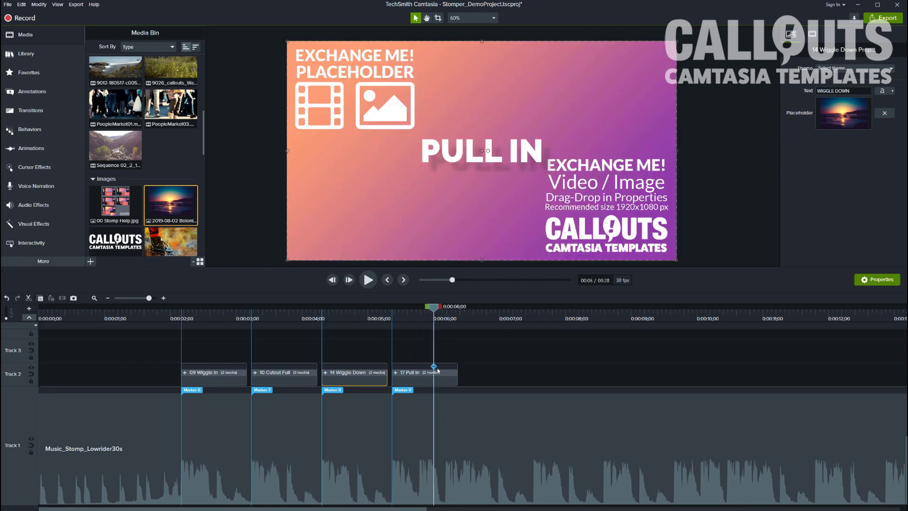
pyautogui.click(437, 371)
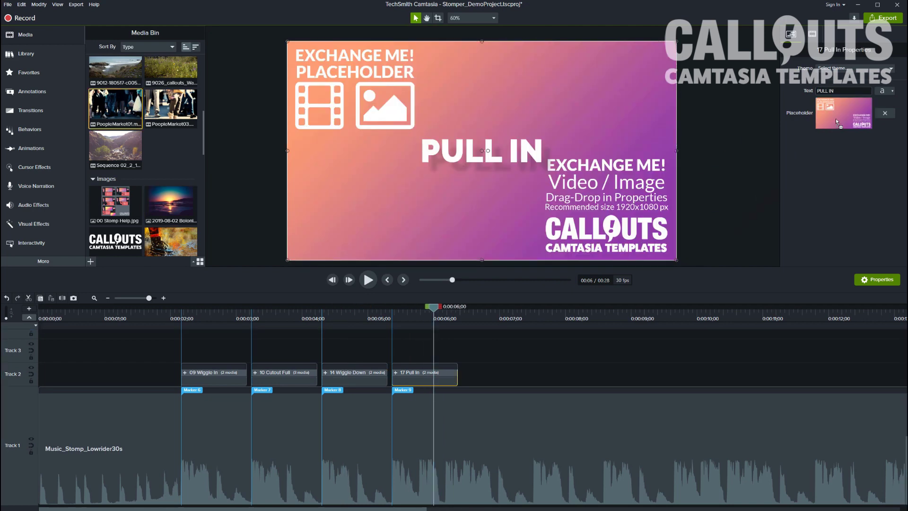
pyautogui.moveTo(835, 119); pyautogui.dragTo(836, 119)
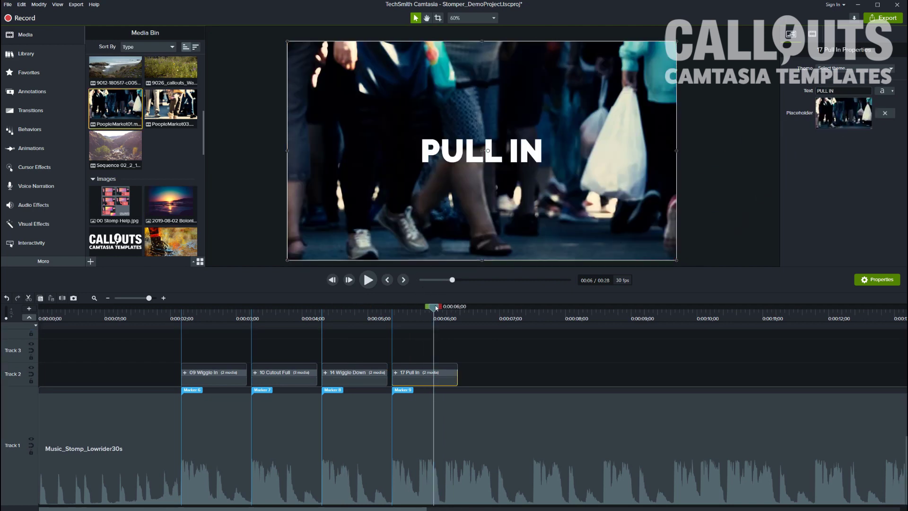
# Change the 14 Wiggle Down text to DEMONSTRATION.
pyautogui.moveTo(436, 307); pyautogui.dragTo(315, 308)
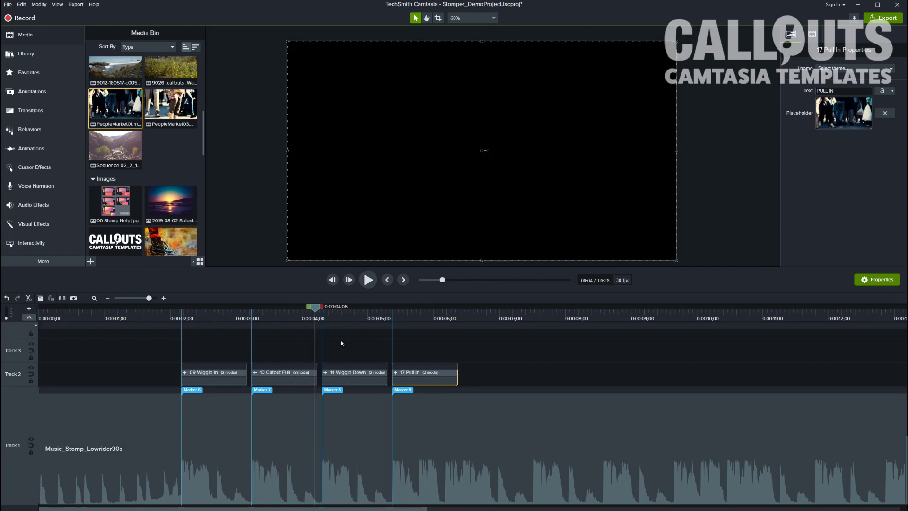
pyautogui.click(341, 343)
pyautogui.click(352, 372)
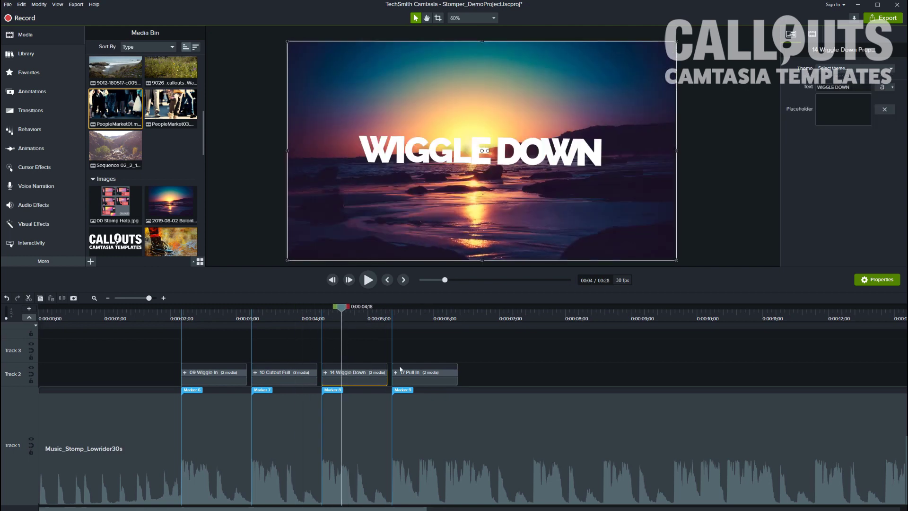
pyautogui.click(851, 91)
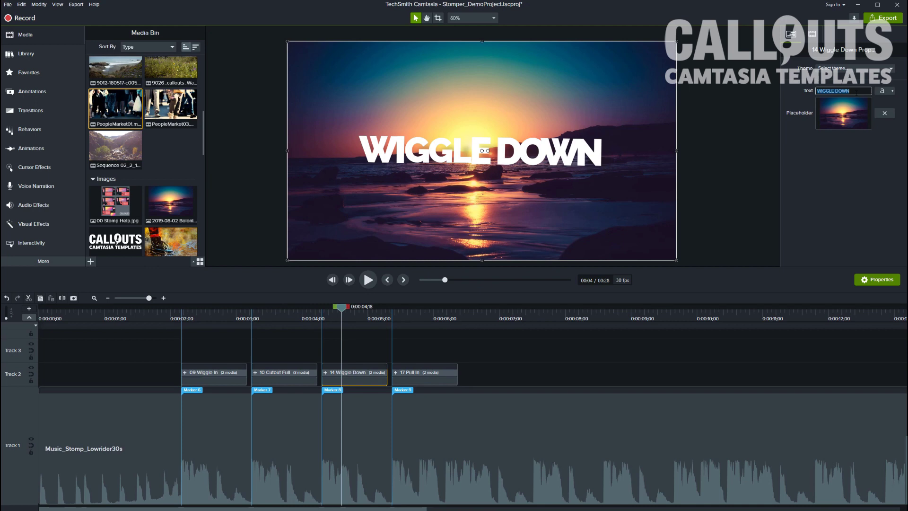
pyautogui.write('DEMONSTRATION')
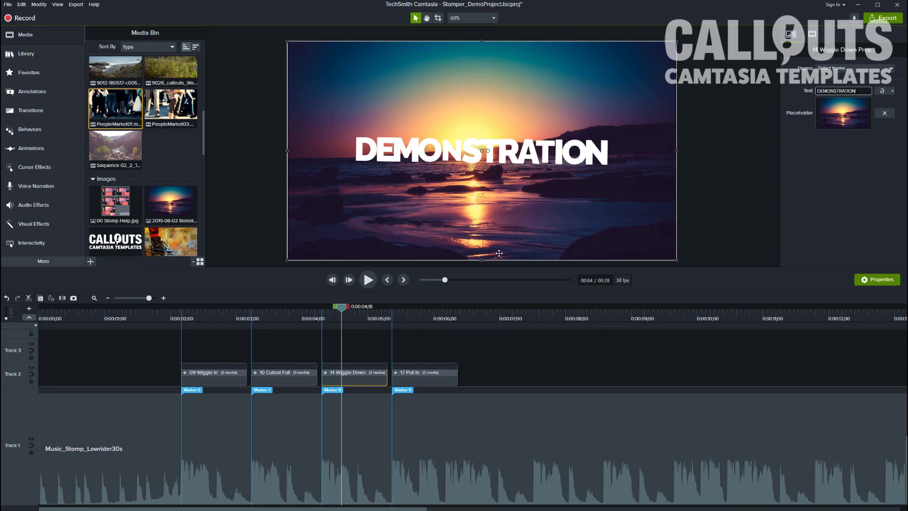
# Change the 17 Pull In text to THANK YOU FOR WATCHING!
pyautogui.moveTo(347, 310); pyautogui.dragTo(436, 320)
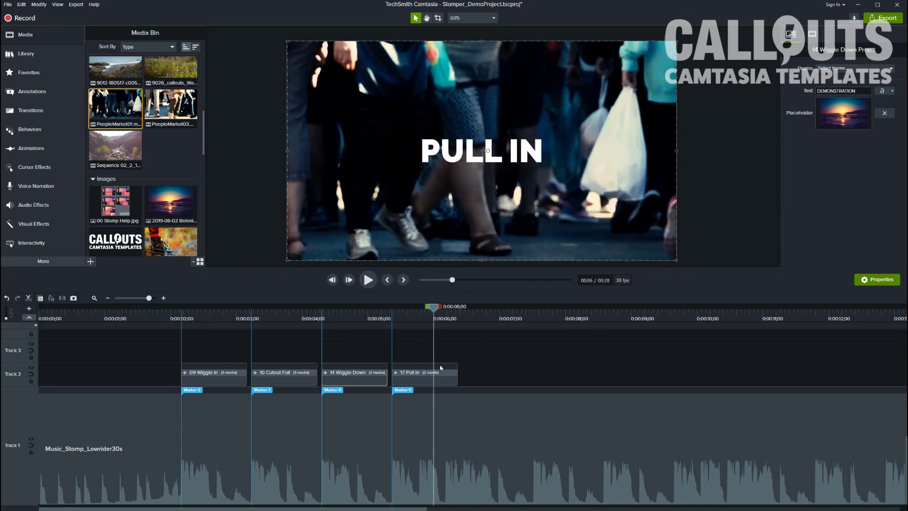
pyautogui.click(443, 376)
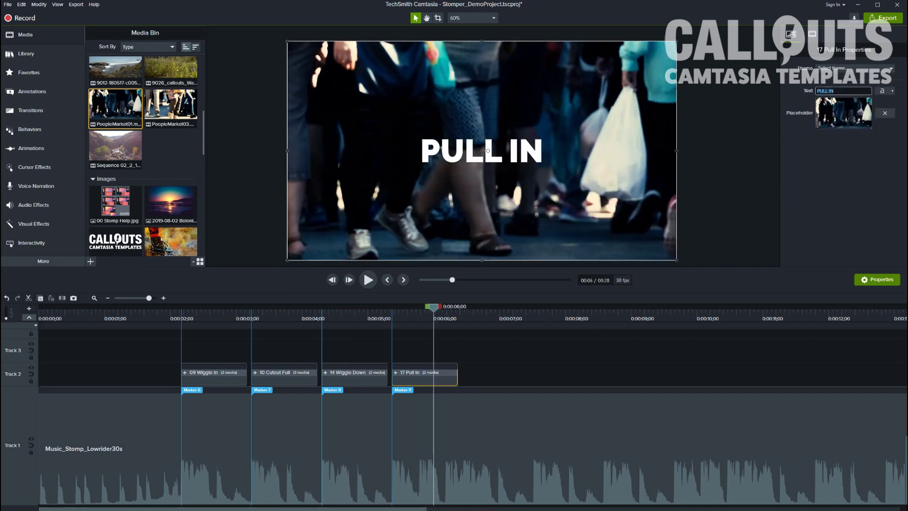
pyautogui.write('THANK YOU FOR')
pyautogui.write(' WATCHING!')
pyautogui.press('Return')
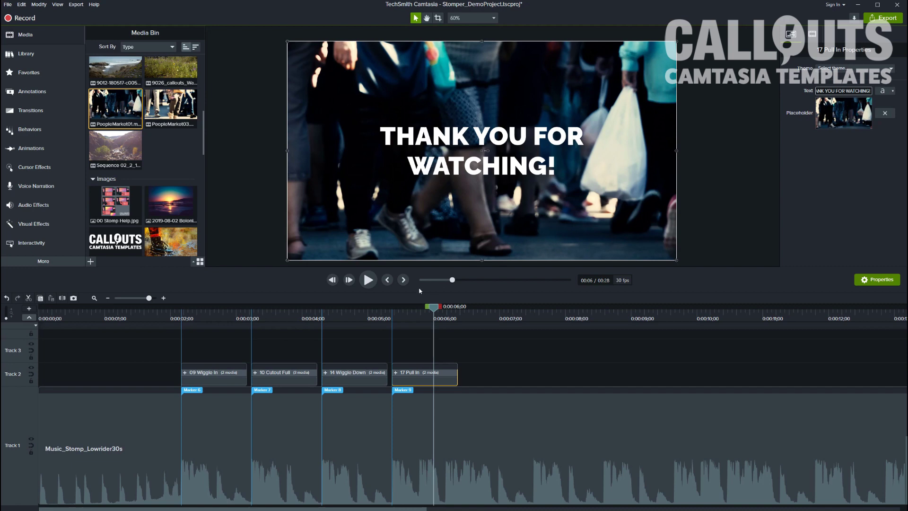
pyautogui.moveTo(422, 314); pyautogui.dragTo(180, 324)
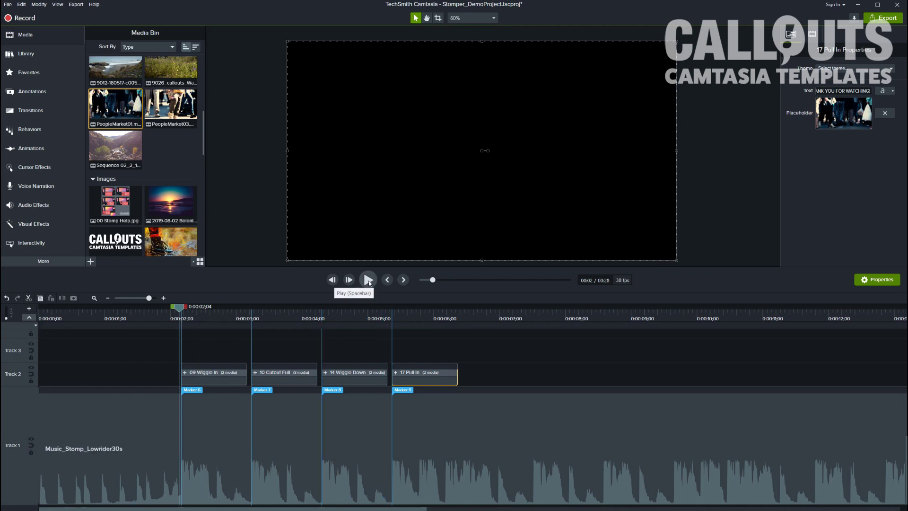
pyautogui.click(368, 282)
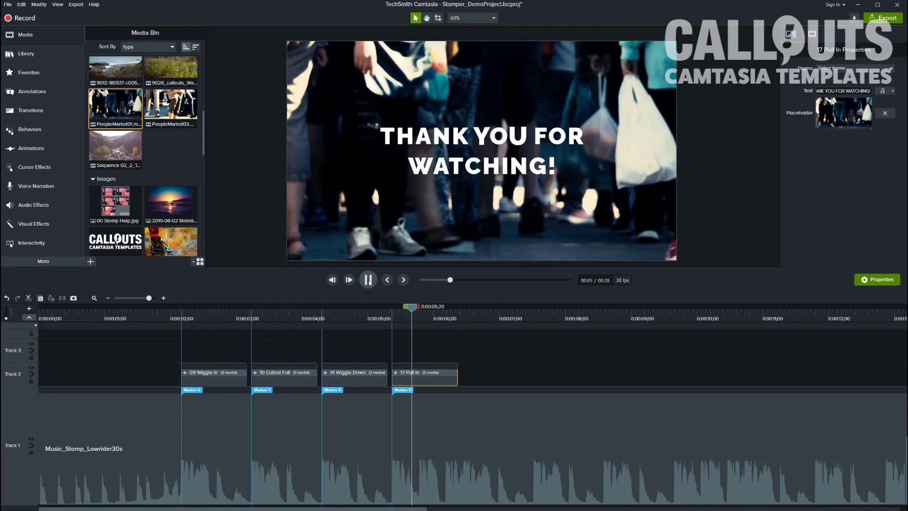
pyautogui.click(368, 280)
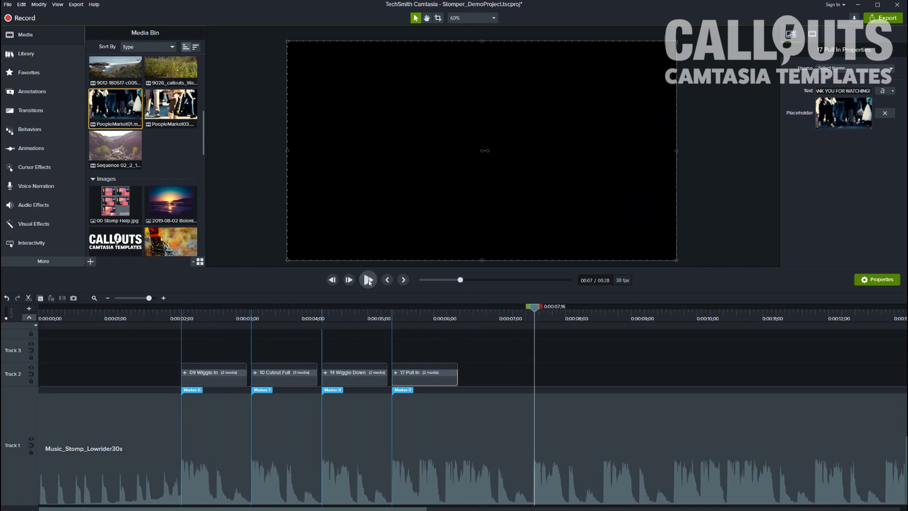